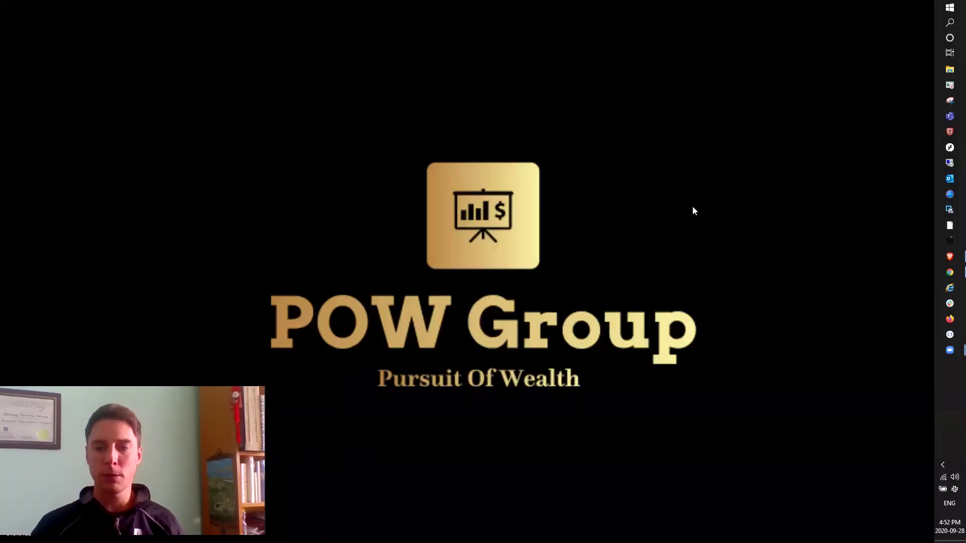
# Step: Bring the POW Group YouTube Schedule page with the September 28th 2020 recap agenda to the front
pyautogui.click(945, 275)
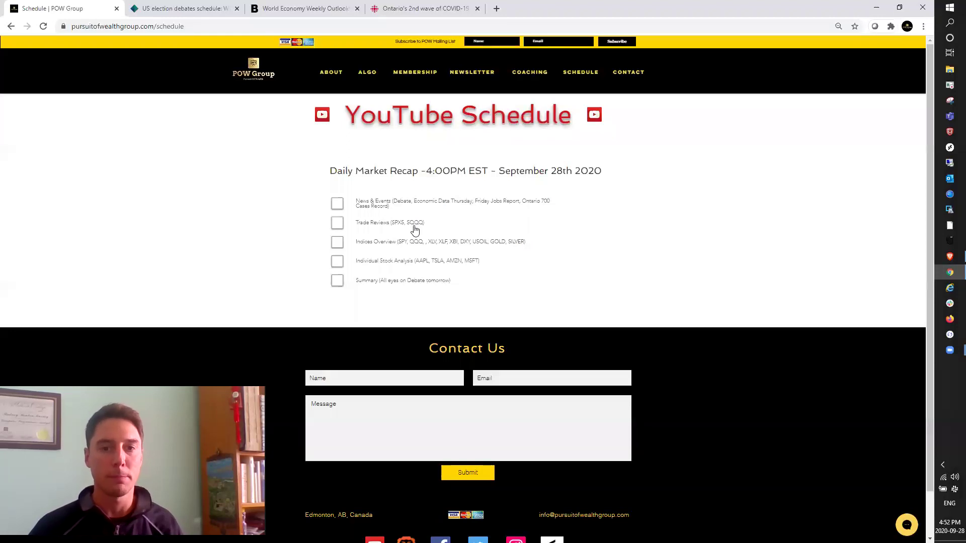
# Step: Look over the schedule checklist, then switch to the Telegraph article on the US election debates schedule
pyautogui.scroll(-1, 412, 229)
pyautogui.scroll(1, 415, 231)
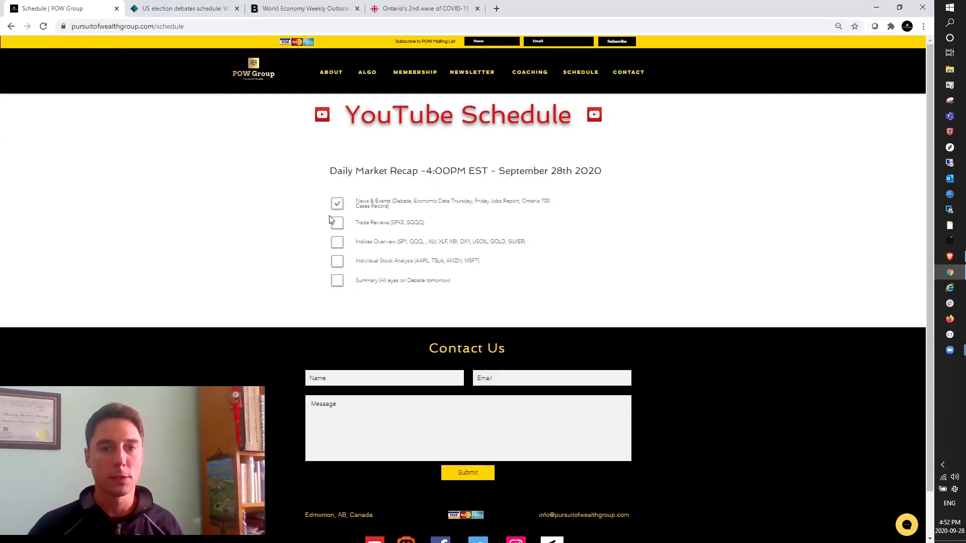
pyautogui.click(159, 9)
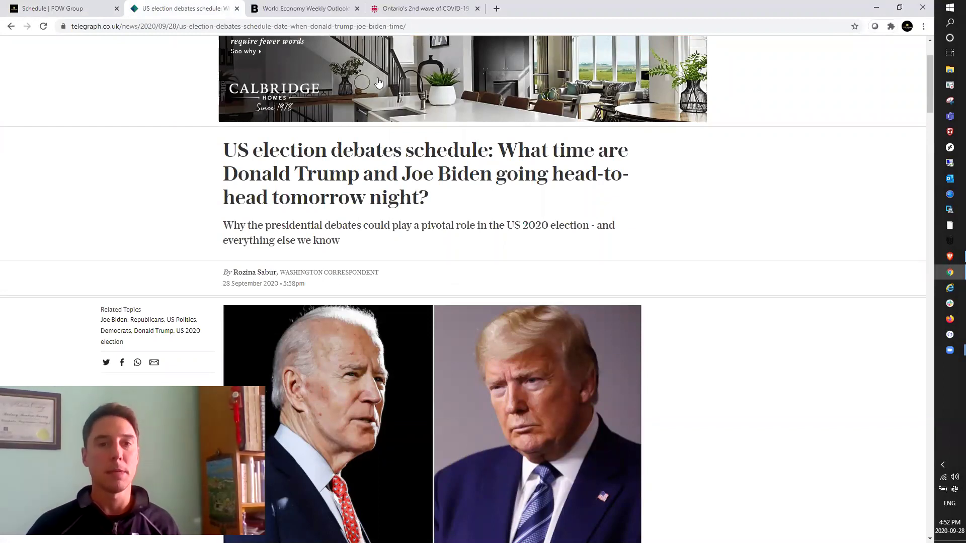
# Step: Read the headline and opening of Bloomberg's 'Final Jobs Report Before U.S. Election in Store: Eco Week Ahead'
pyautogui.click(293, 9)
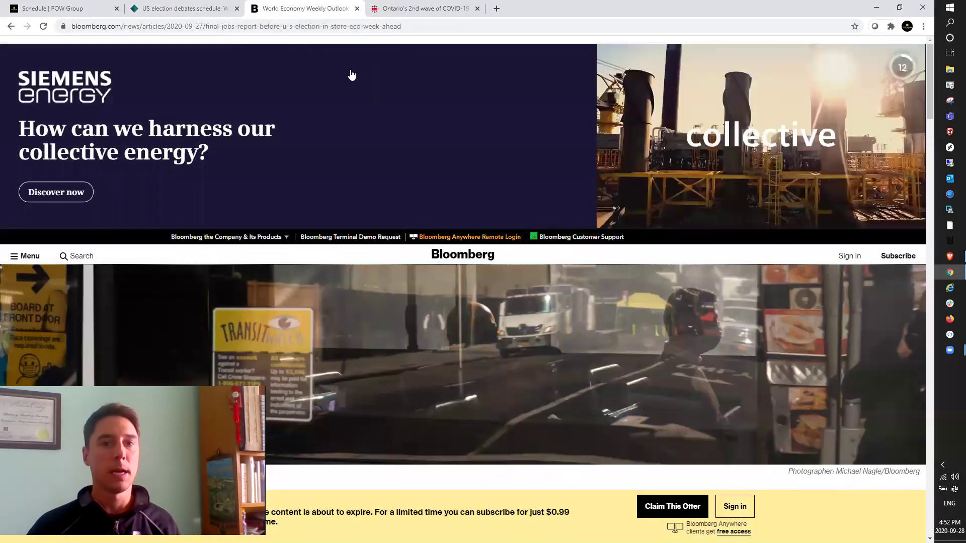
pyautogui.scroll(-7, 376, 109)
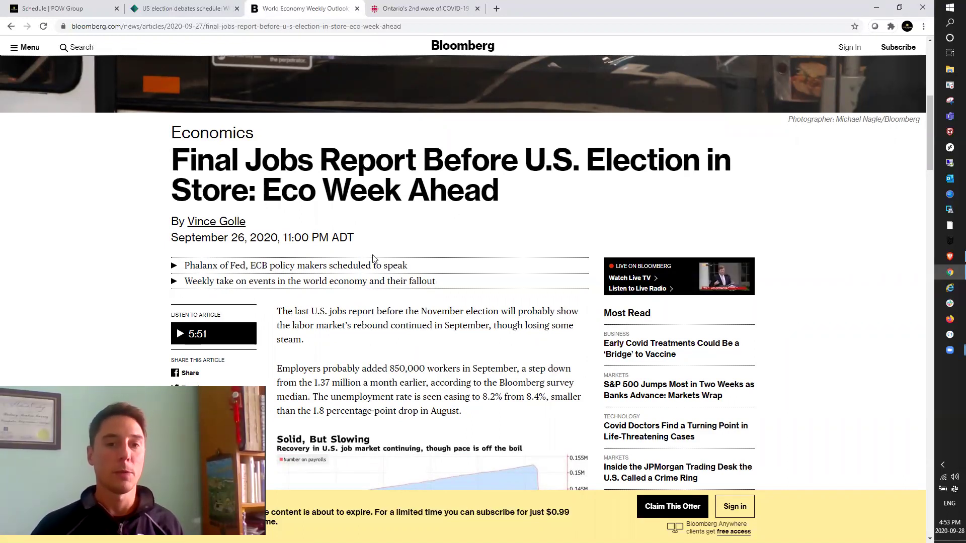
pyautogui.scroll(1, 301, 109)
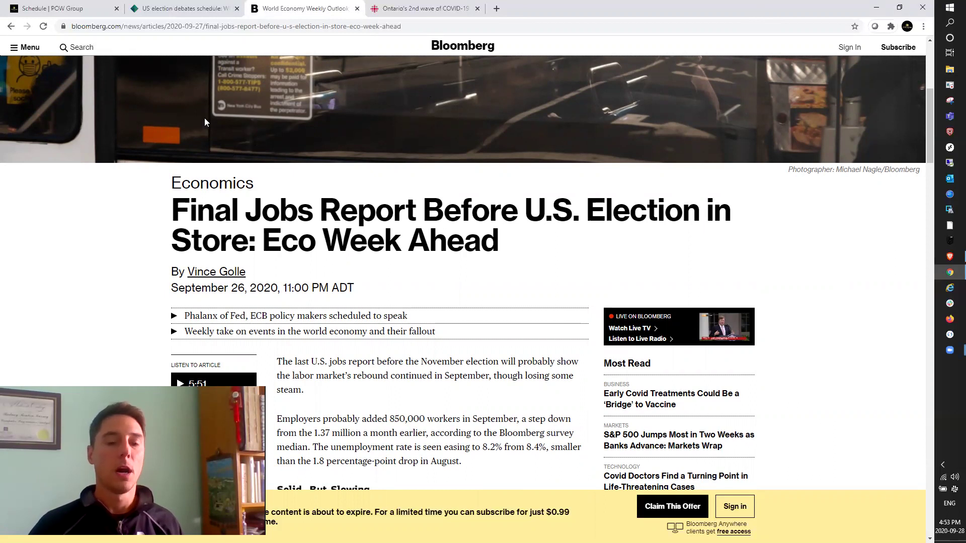
# Step: Skim the CBC story on Ontario's second COVID-19 wave, then go back to the POW Group schedule
pyautogui.hotkey('ctrl', 'Tab')
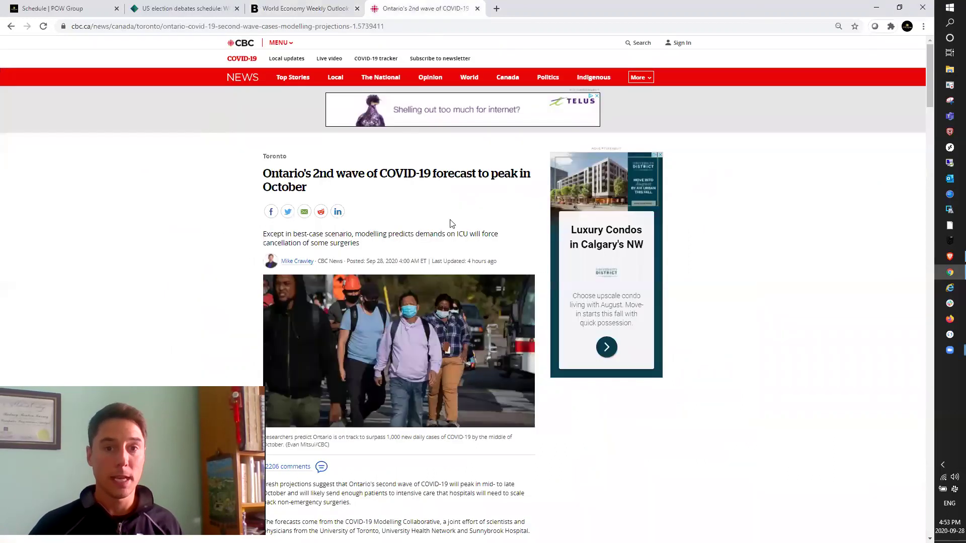
pyautogui.scroll(-1, 456, 243)
pyautogui.scroll(-1, 458, 247)
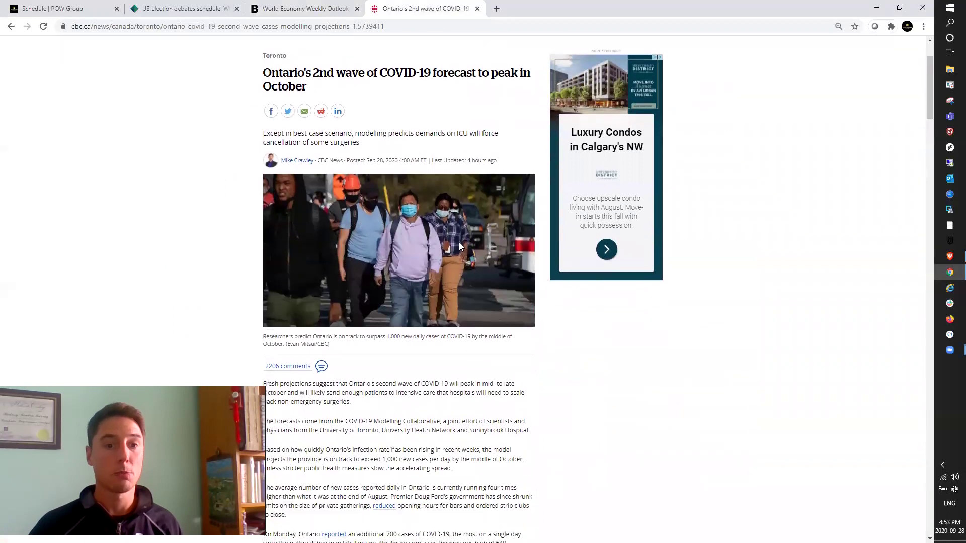
pyautogui.scroll(2, 458, 246)
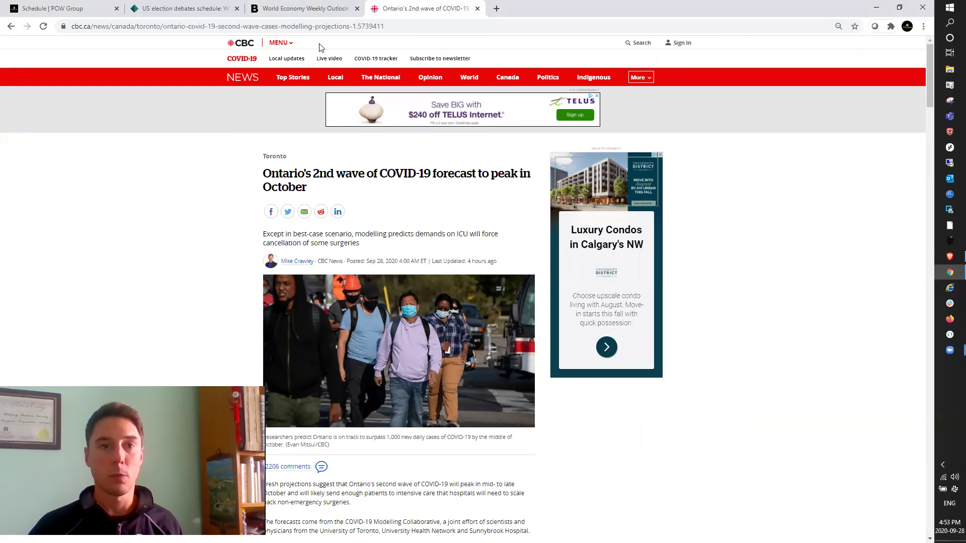
pyautogui.click(74, 9)
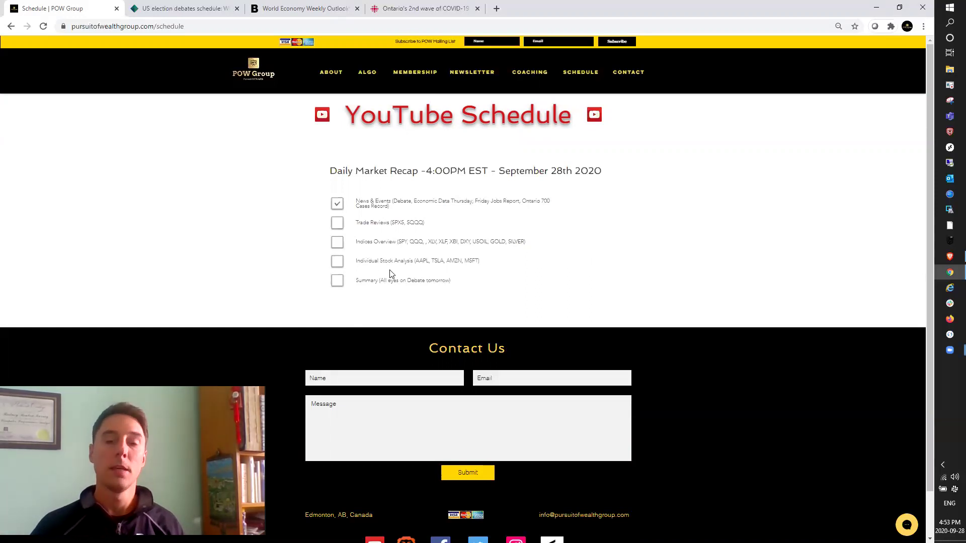
# Step: Tick the Trade Reviews and Indices Overview boxes, leaving three of five topics checked
pyautogui.click(337, 224)
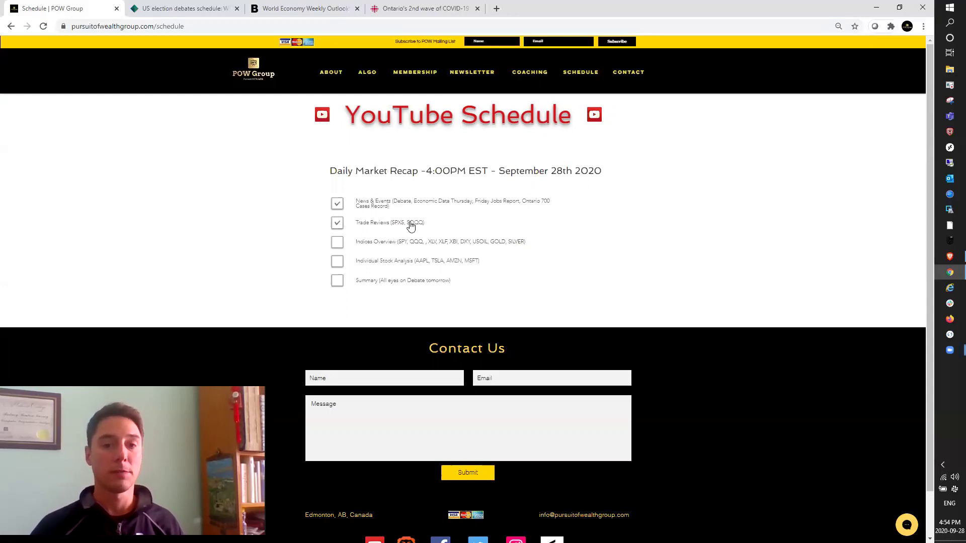
pyautogui.scroll(-1, 412, 226)
pyautogui.scroll(1, 418, 221)
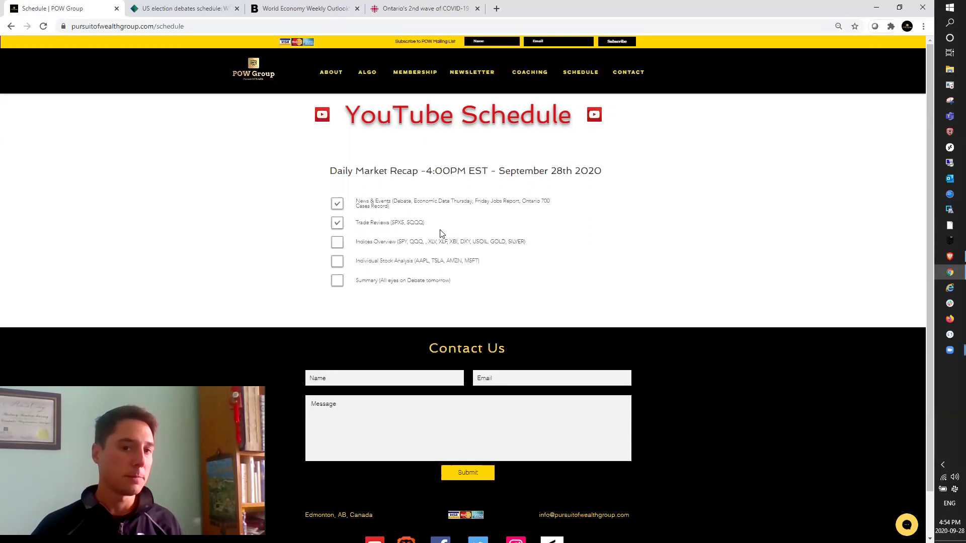
pyautogui.click(382, 246)
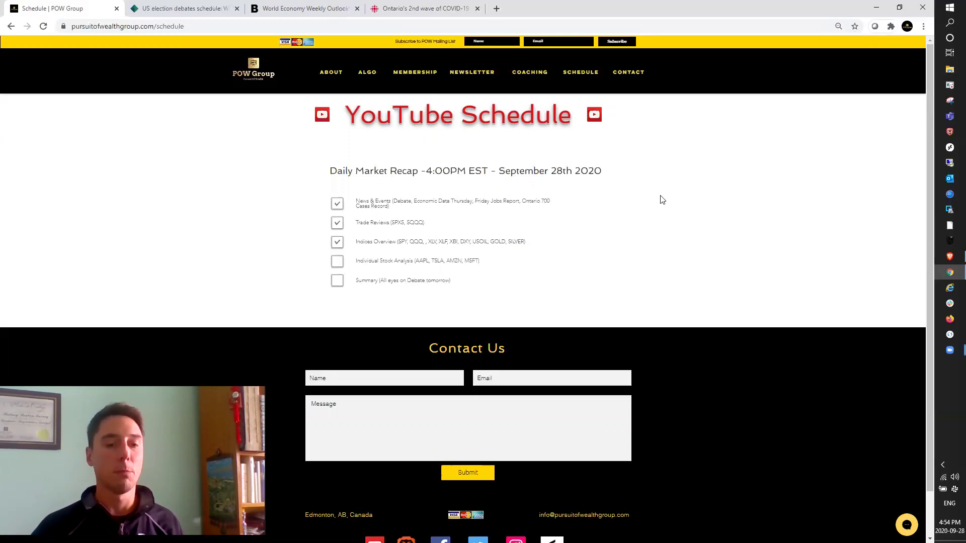
# Step: Bring up the SPY daily chart in TradingView and zoom in on the recent candles
pyautogui.click(950, 256)
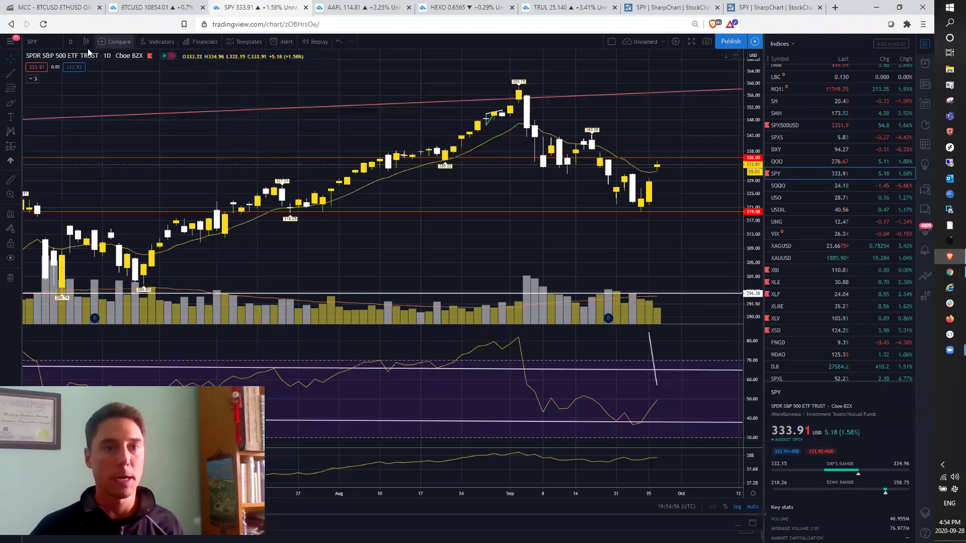
pyautogui.scroll(2, 676, 166)
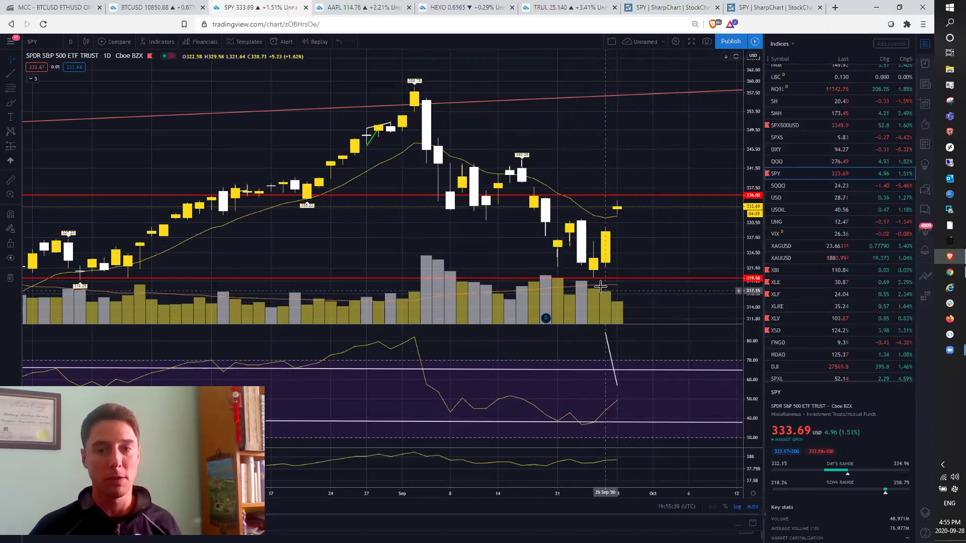
pyautogui.scroll(1, 628, 259)
pyautogui.scroll(-1, 626, 258)
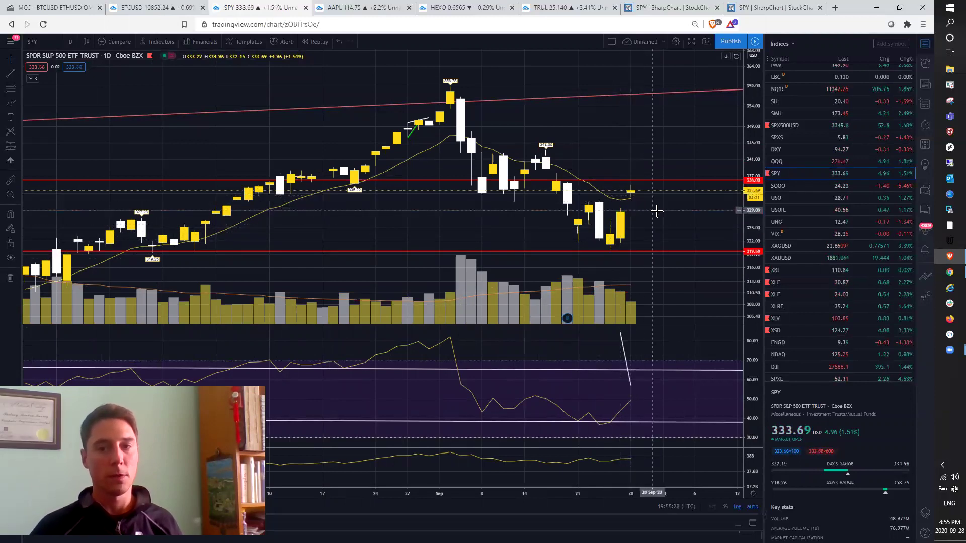
pyautogui.scroll(-3, 659, 213)
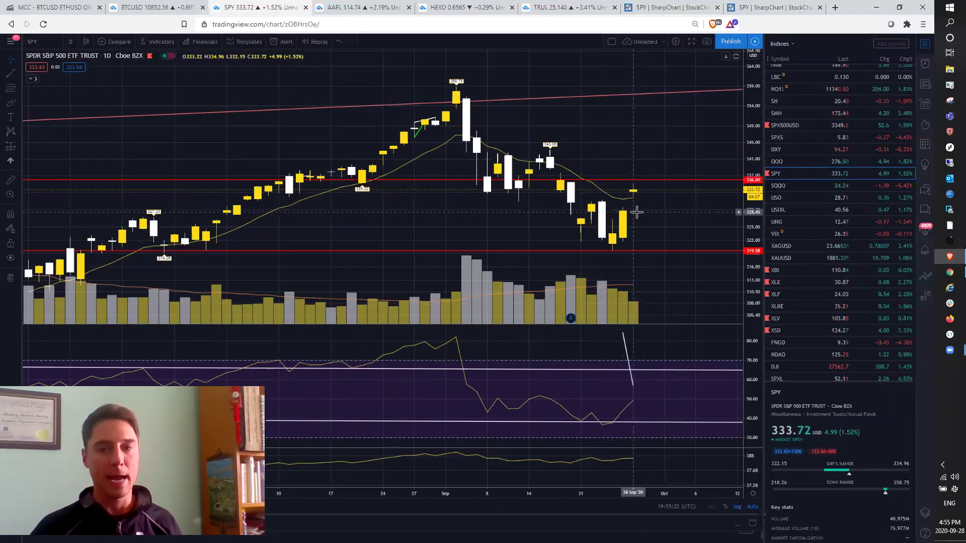
pyautogui.scroll(1, 648, 201)
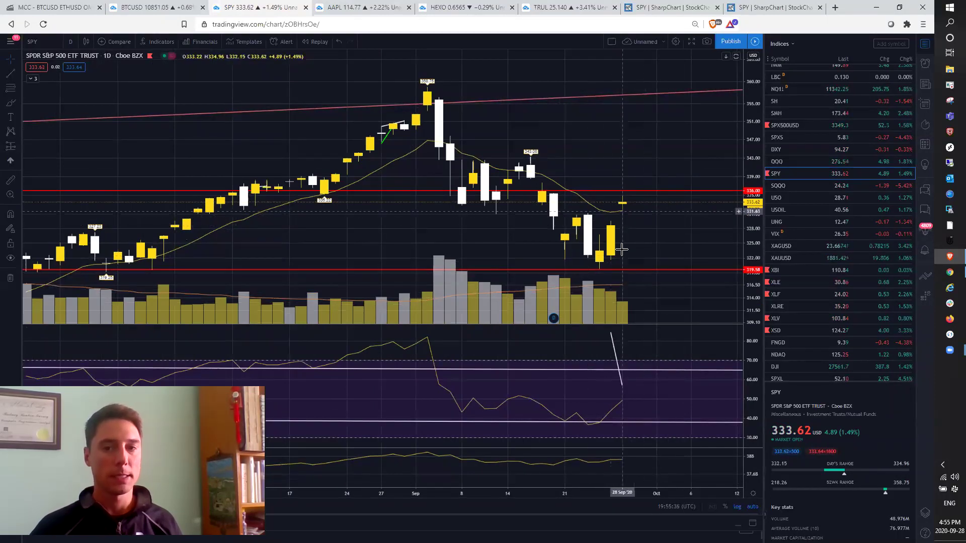
# Step: Sketch a possible rebound path past the latest candle with the Brush tool, then delete it
pyautogui.click(10, 104)
pyautogui.moveTo(600, 237)
pyautogui.mouseDown()
pyautogui.moveTo(615, 194)
pyautogui.moveTo(639, 241)
pyautogui.moveTo(679, 176)
pyautogui.mouseUp()
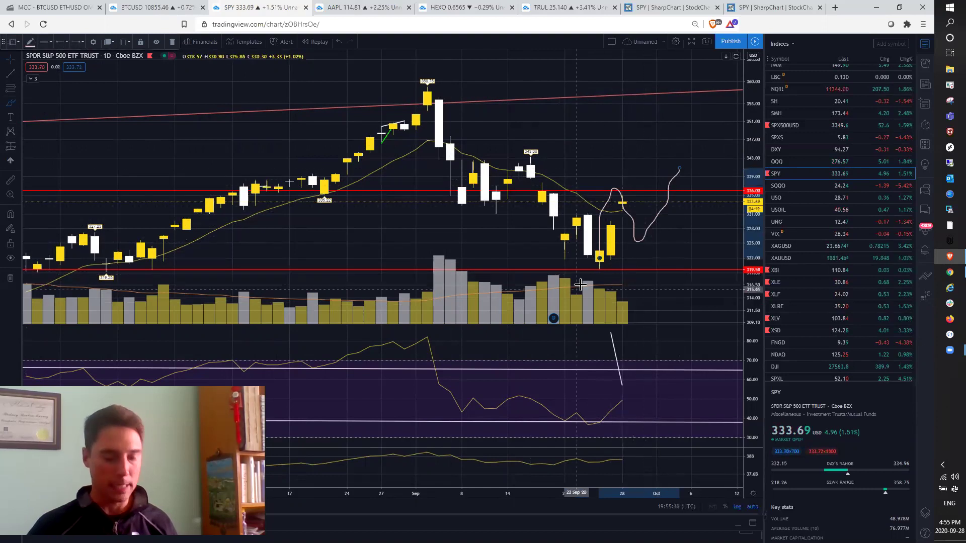
pyautogui.press('Delete')
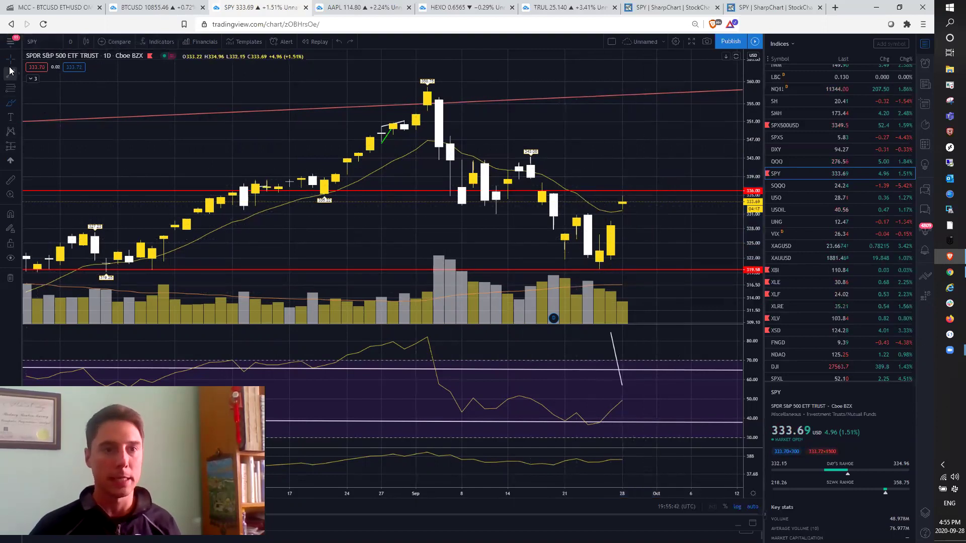
# Step: Switch the SPY chart to 5-minute candles
pyautogui.click(70, 42)
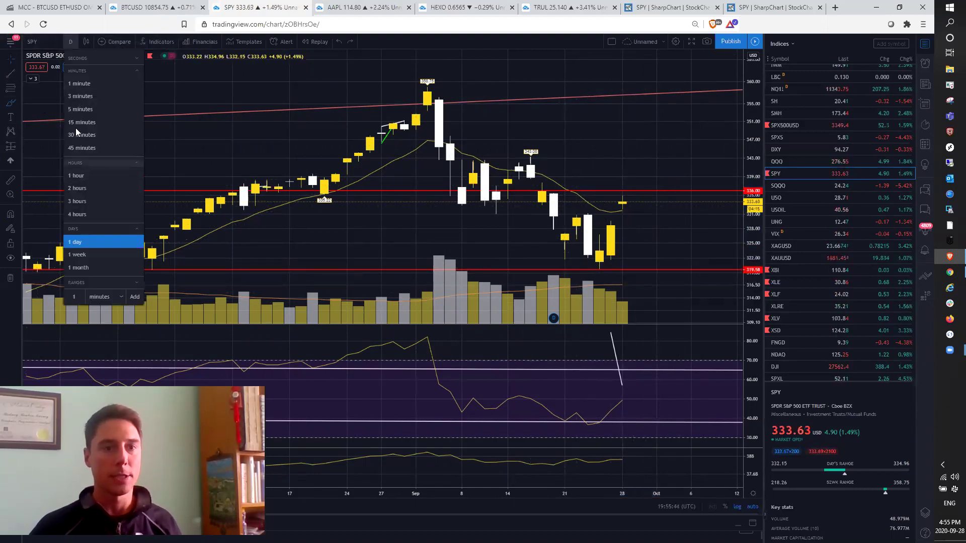
pyautogui.click(80, 108)
pyautogui.scroll(-2, 461, 163)
pyautogui.scroll(-2, 390, 158)
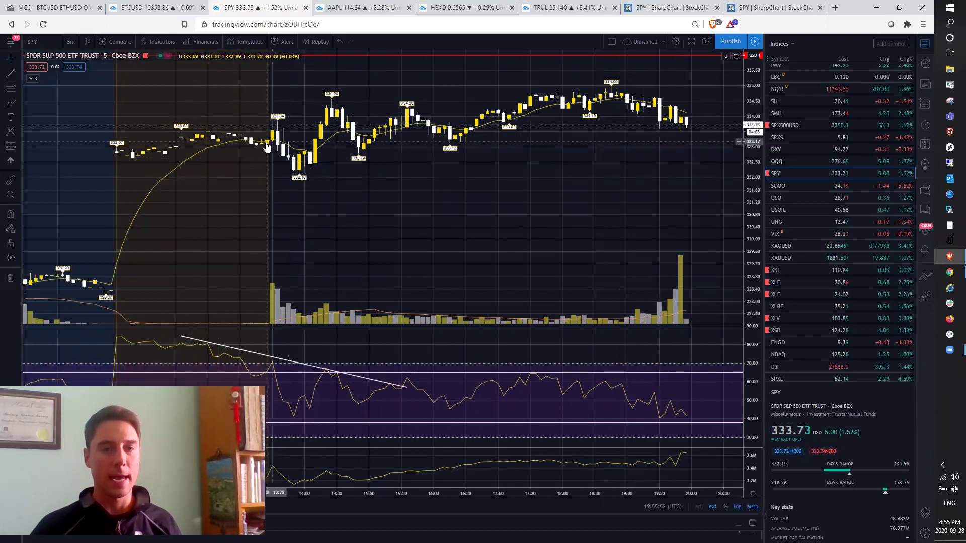
# Step: Change the SPY chart to 1-hour candles and zoom around the recent price action
pyautogui.click(70, 43)
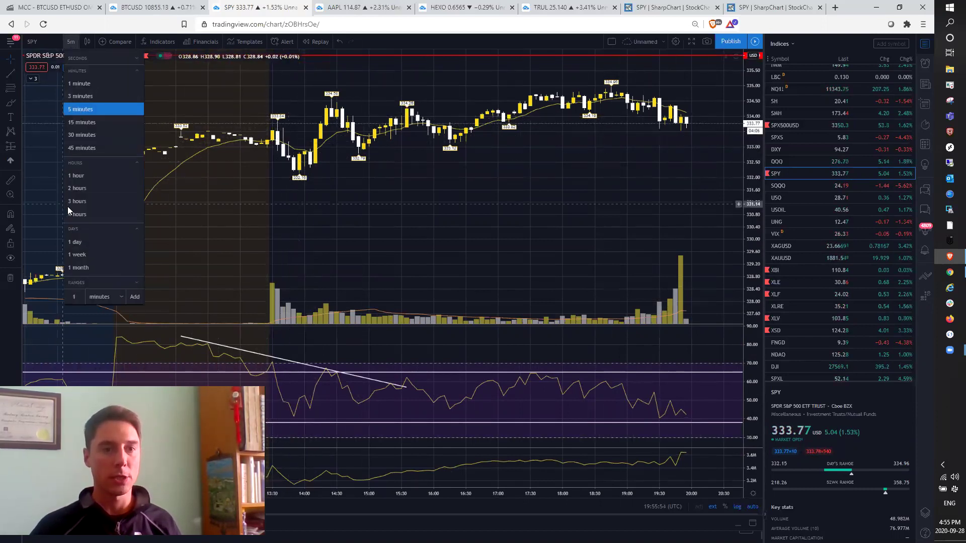
pyautogui.click(77, 176)
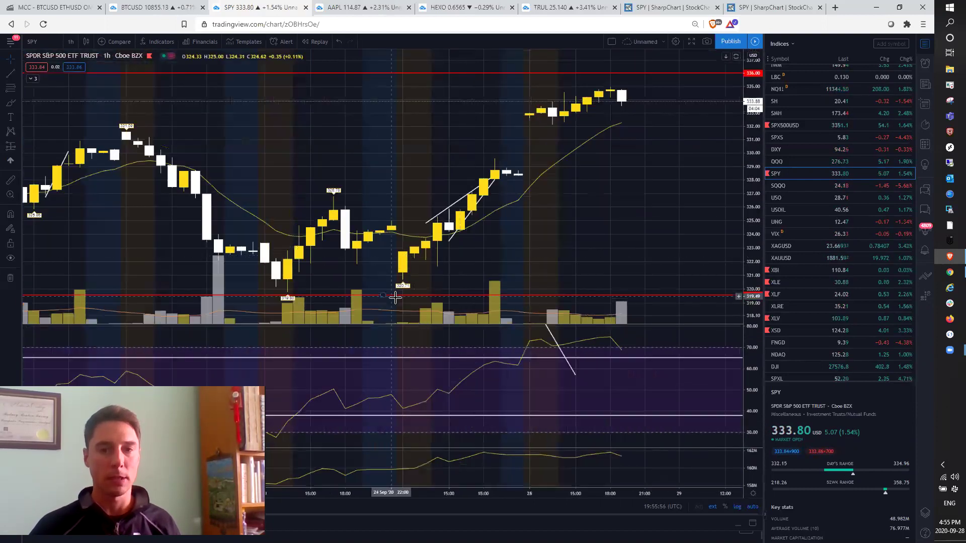
pyautogui.scroll(2, 356, 282)
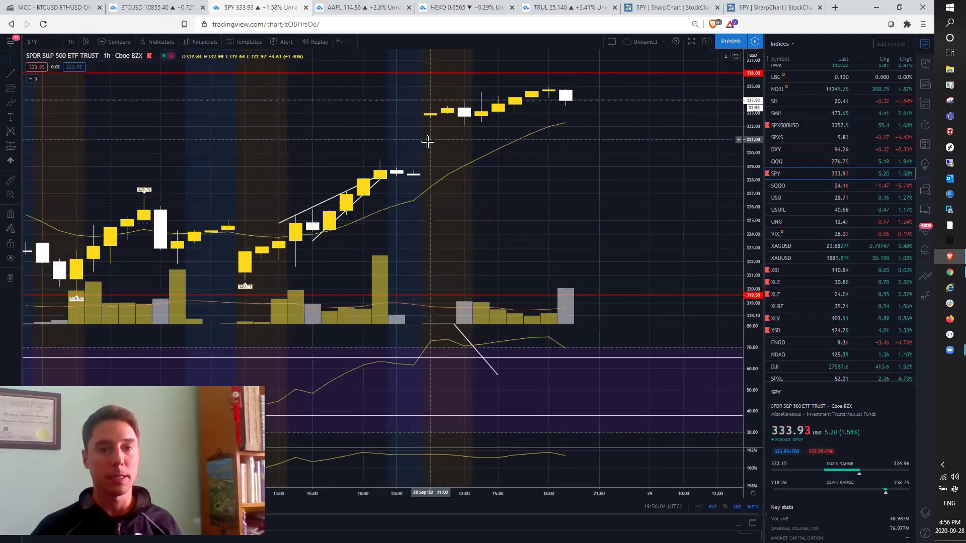
pyautogui.scroll(1, 416, 178)
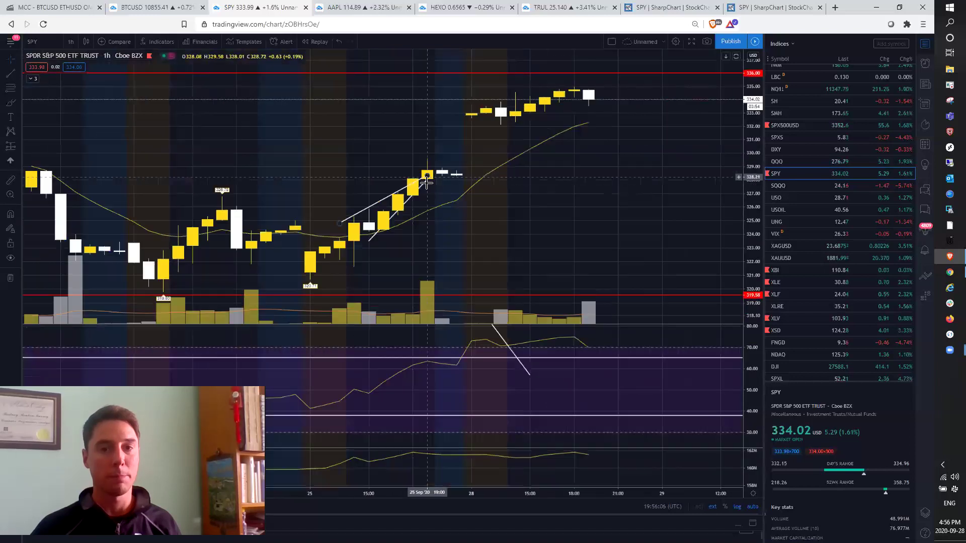
pyautogui.scroll(-1, 420, 176)
pyautogui.scroll(-1, 451, 166)
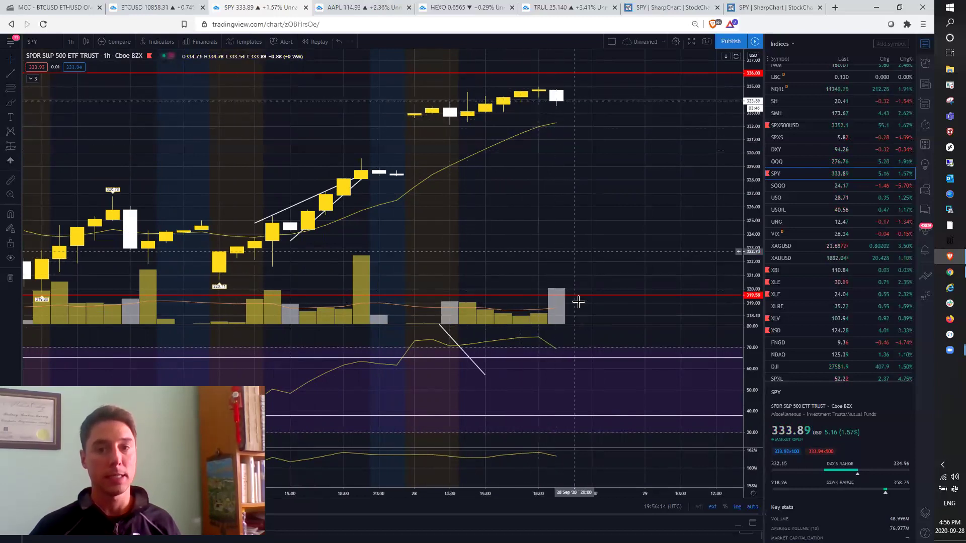
# Step: Return the SPY chart to the 5-minute interval
pyautogui.click(72, 47)
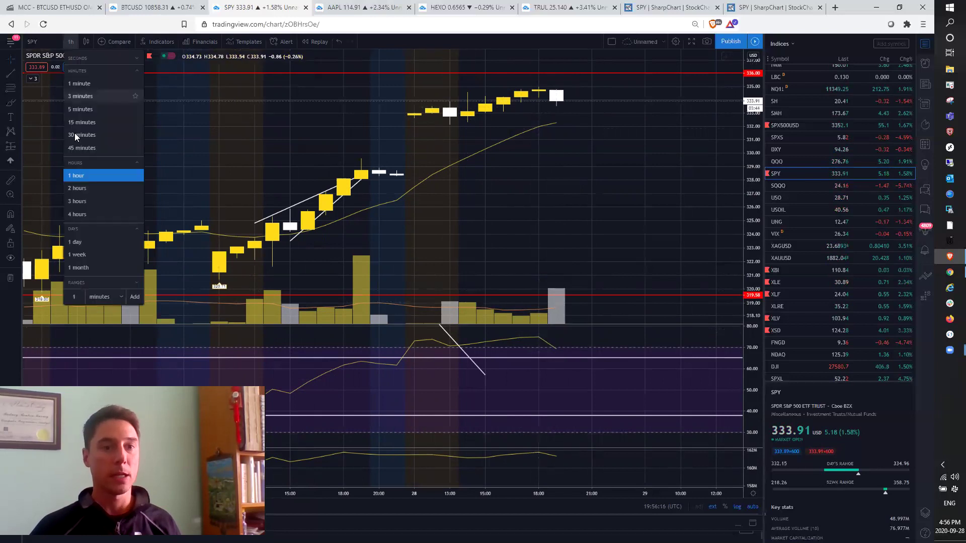
pyautogui.click(81, 109)
pyautogui.scroll(-5, 619, 209)
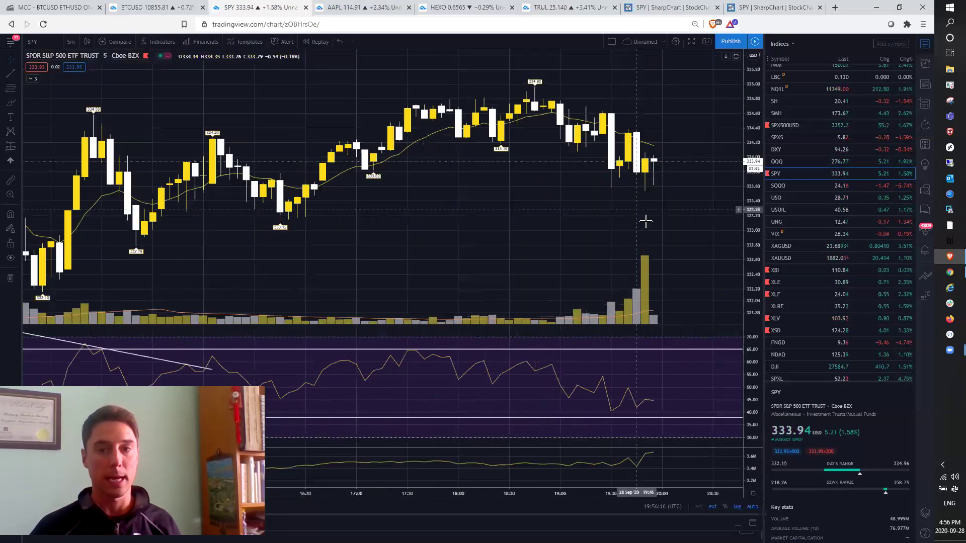
pyautogui.scroll(-4, 593, 209)
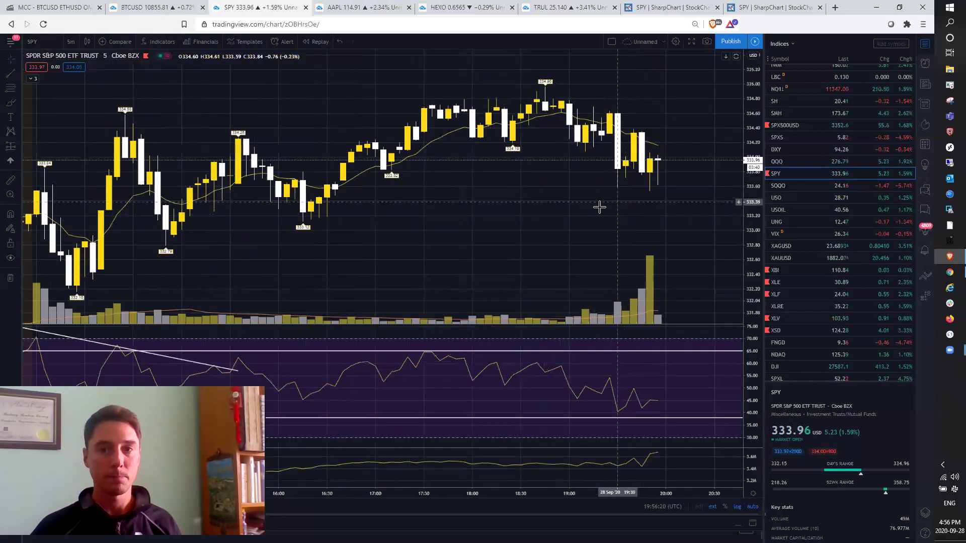
# Step: Update the StockCharts SPY daily chart with the latest prices, then go back to TradingView's SPY chart
pyautogui.click(754, 7)
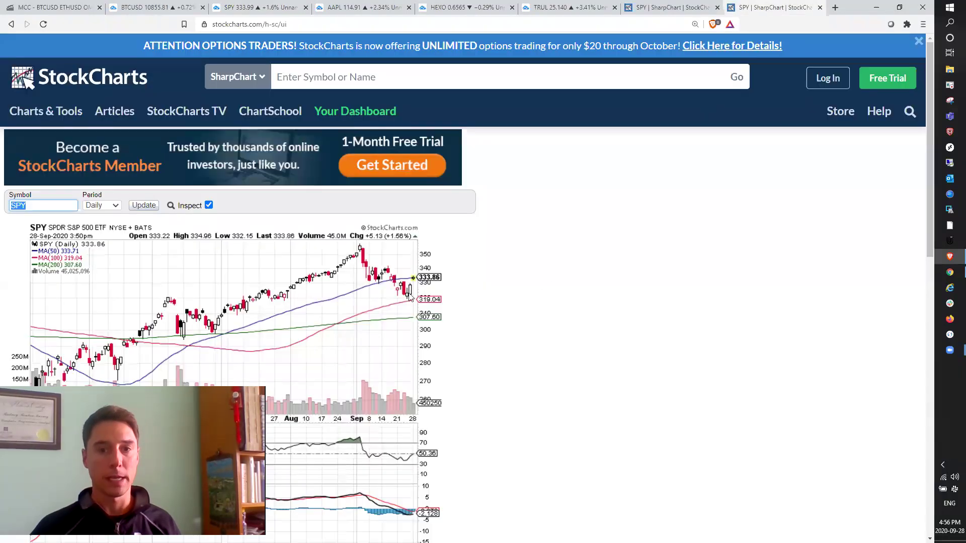
pyautogui.click(143, 206)
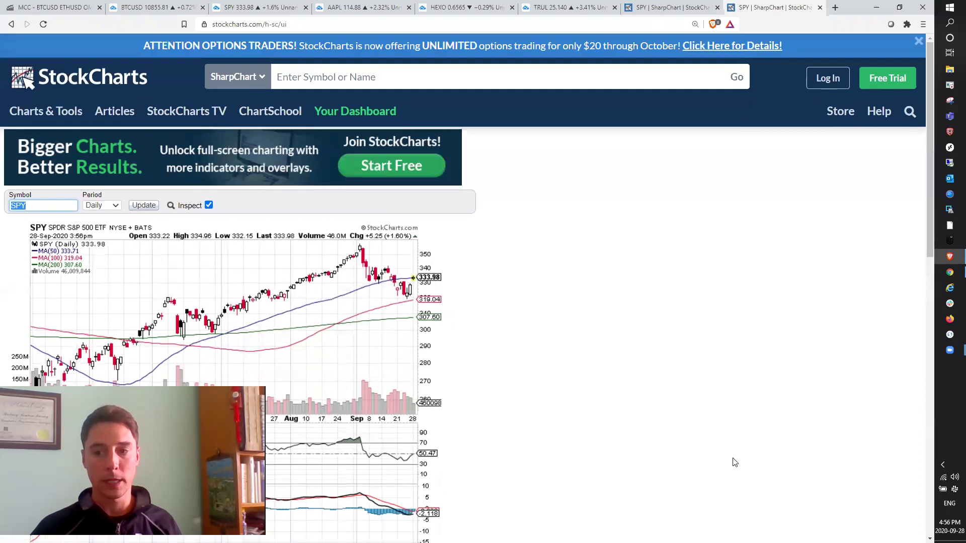
pyautogui.scroll(-1, 599, 434)
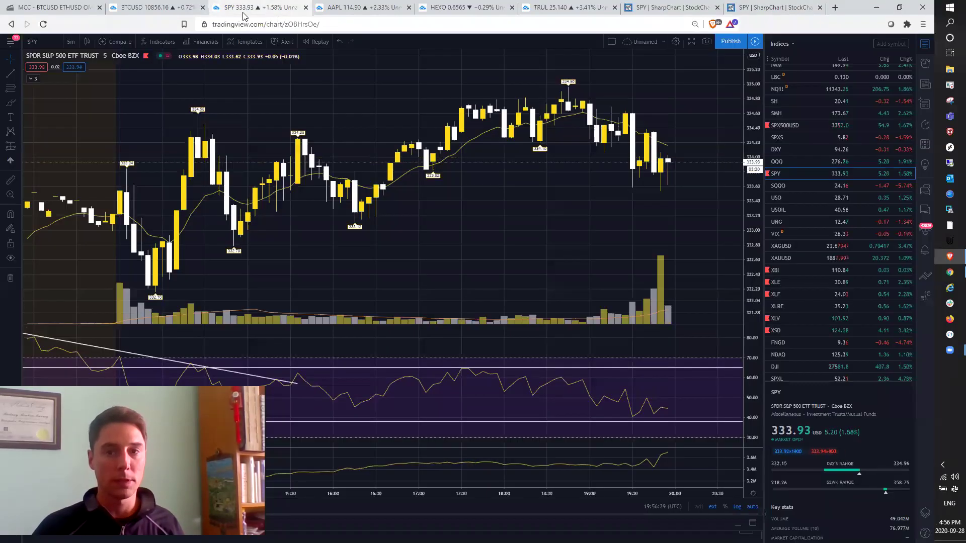
pyautogui.click(242, 10)
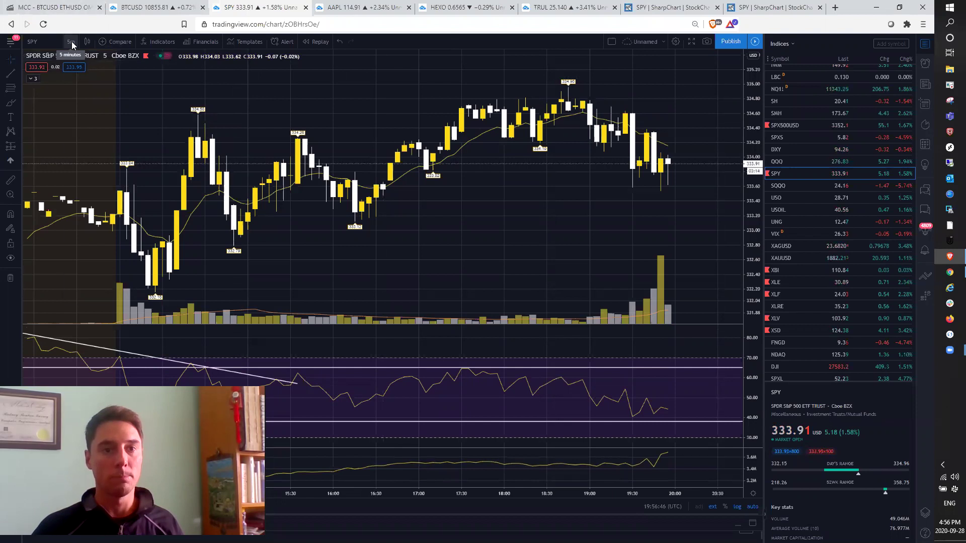
pyautogui.click(71, 41)
pyautogui.click(85, 257)
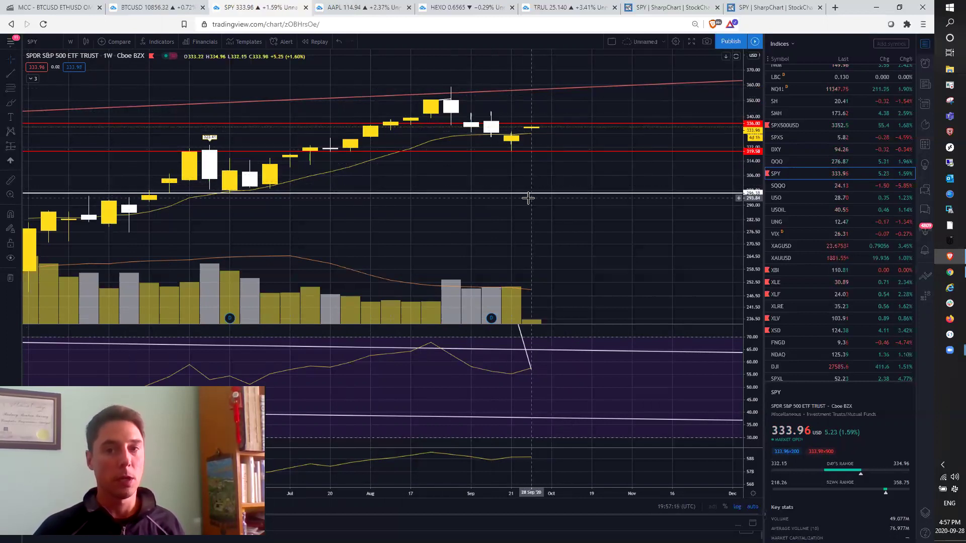
pyautogui.click(11, 74)
pyautogui.moveTo(451, 87); pyautogui.dragTo(511, 150)
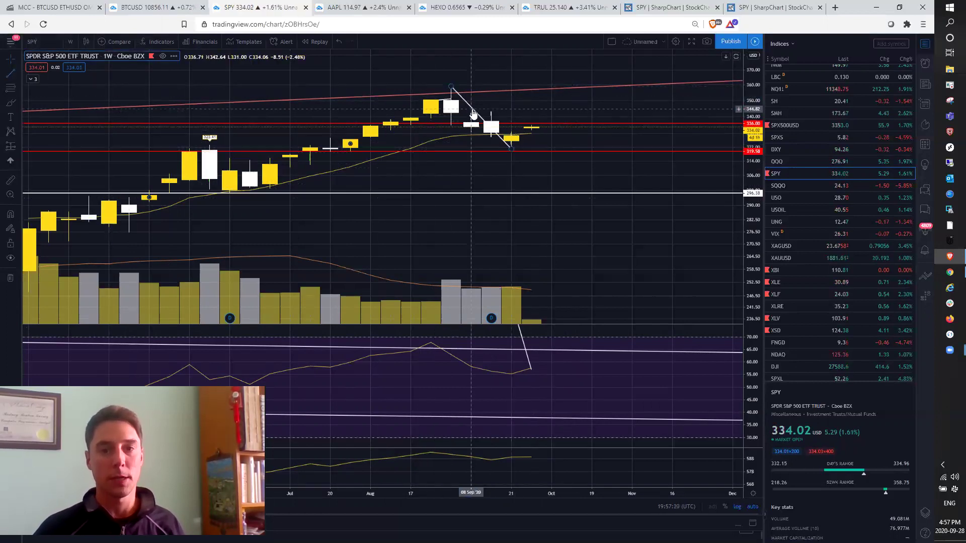
pyautogui.moveTo(481, 116); pyautogui.dragTo(560, 154)
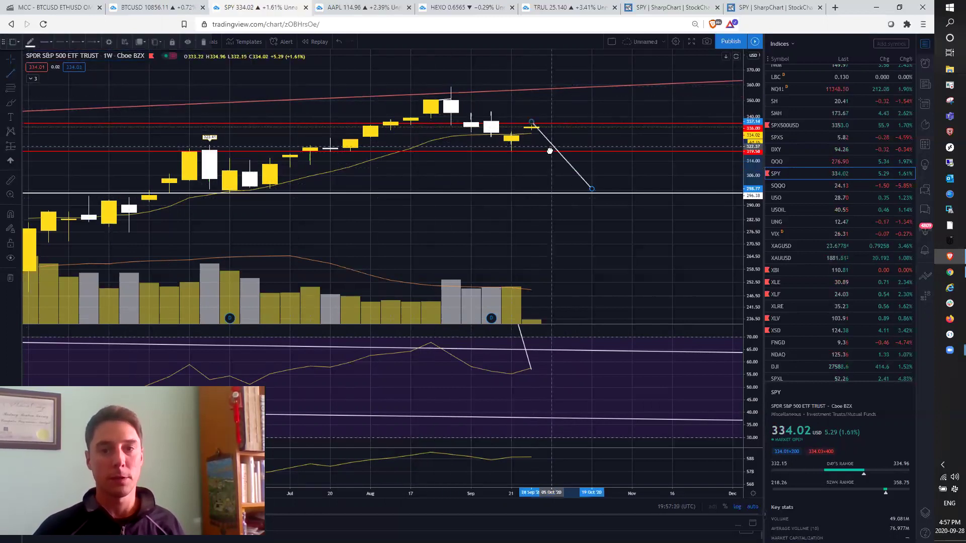
pyautogui.click(588, 179)
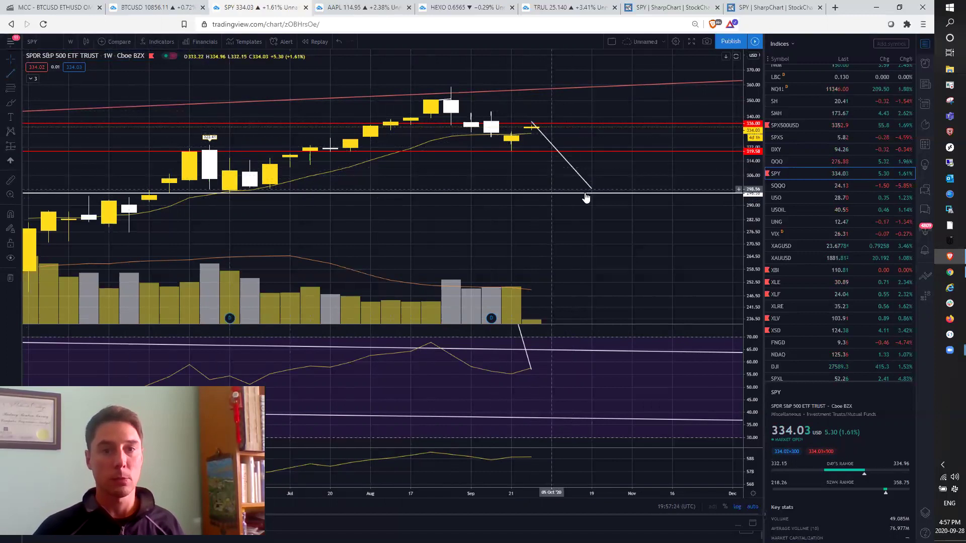
pyautogui.click(576, 172)
pyautogui.press('Delete')
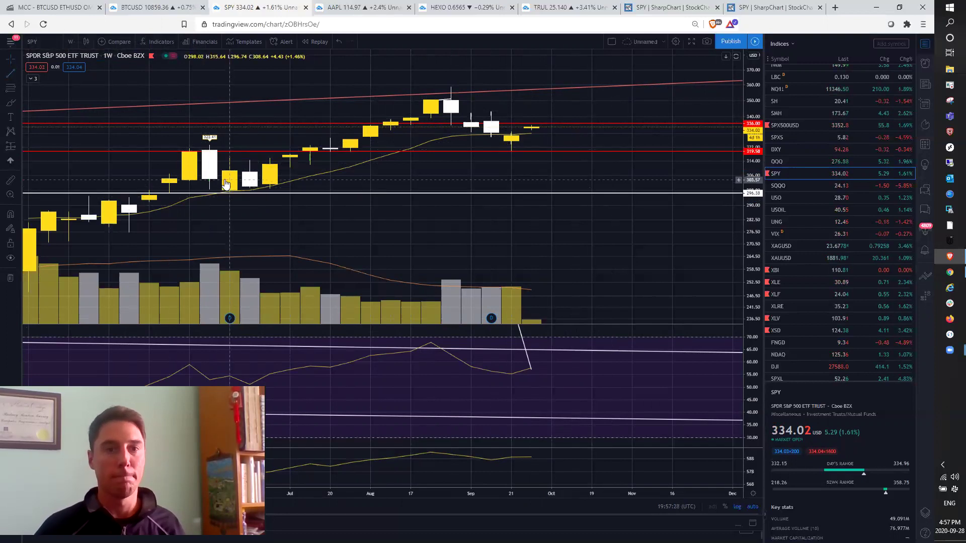
pyautogui.click(74, 42)
pyautogui.click(74, 242)
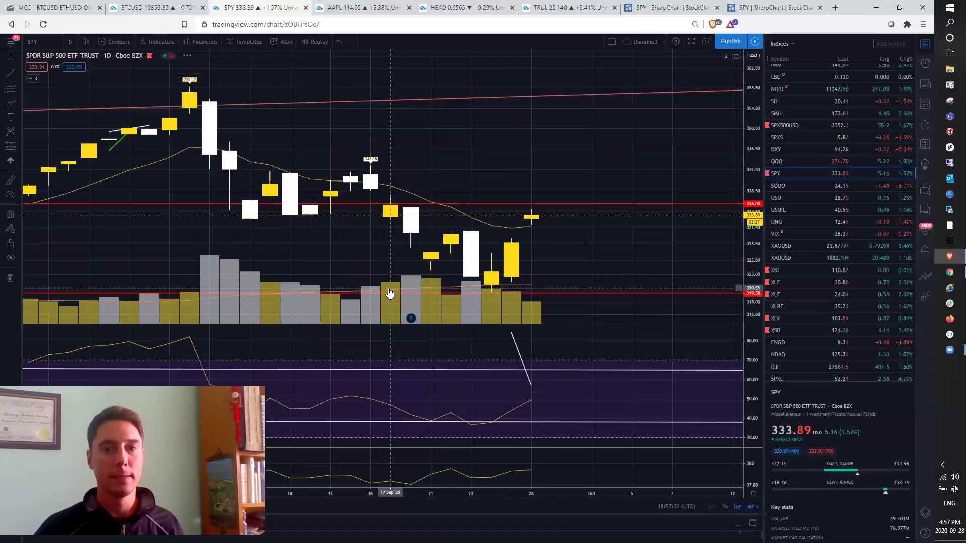
pyautogui.scroll(-3, 442, 274)
pyautogui.scroll(2, 557, 259)
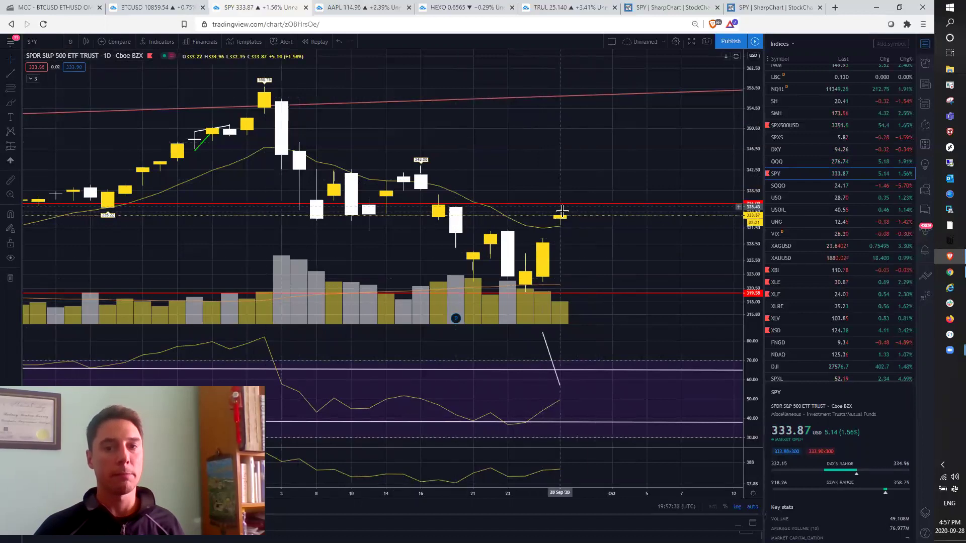
pyautogui.click(72, 41)
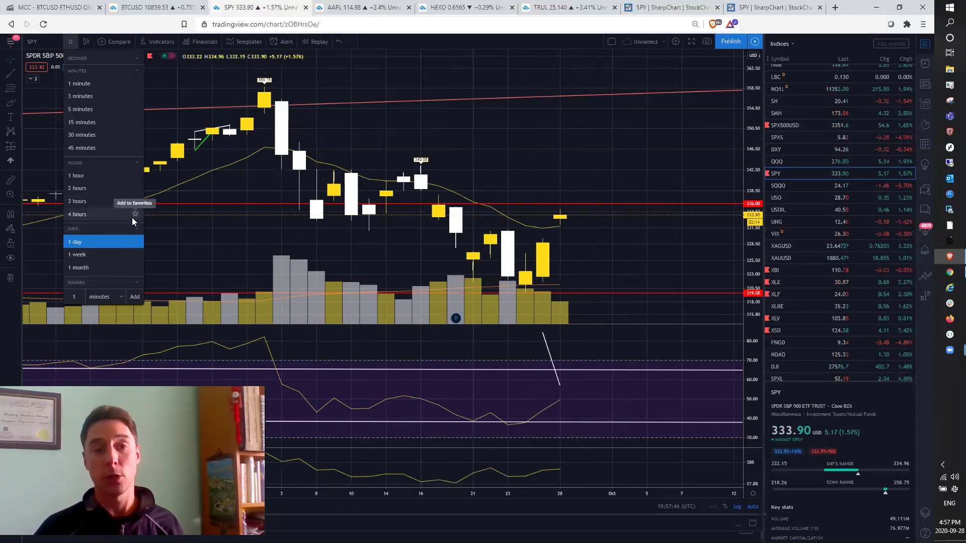
pyautogui.click(81, 175)
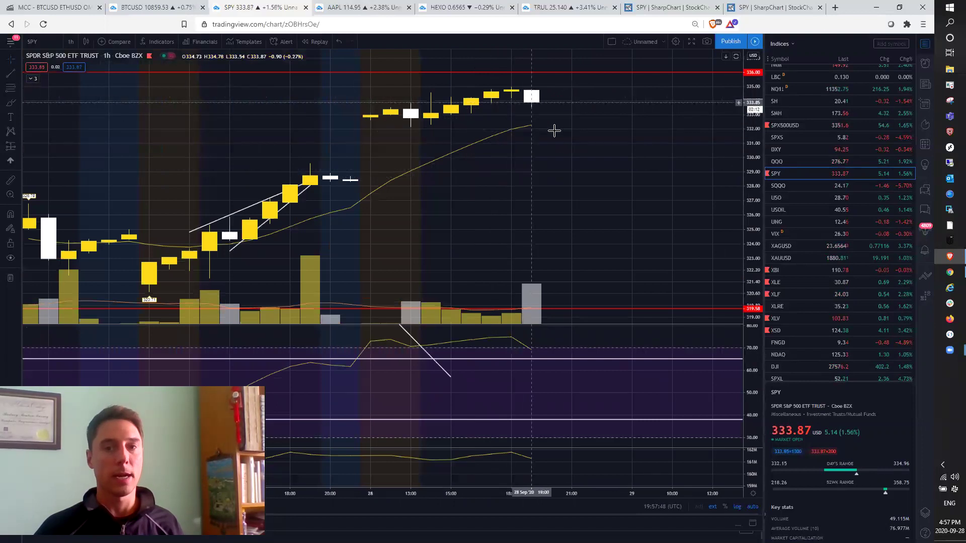
pyautogui.click(71, 41)
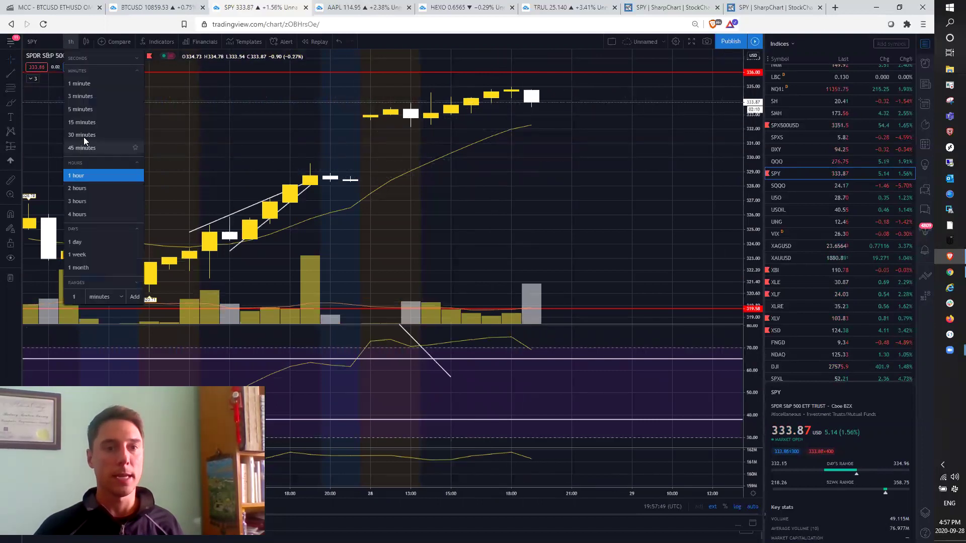
pyautogui.click(82, 108)
pyautogui.scroll(-2, 563, 188)
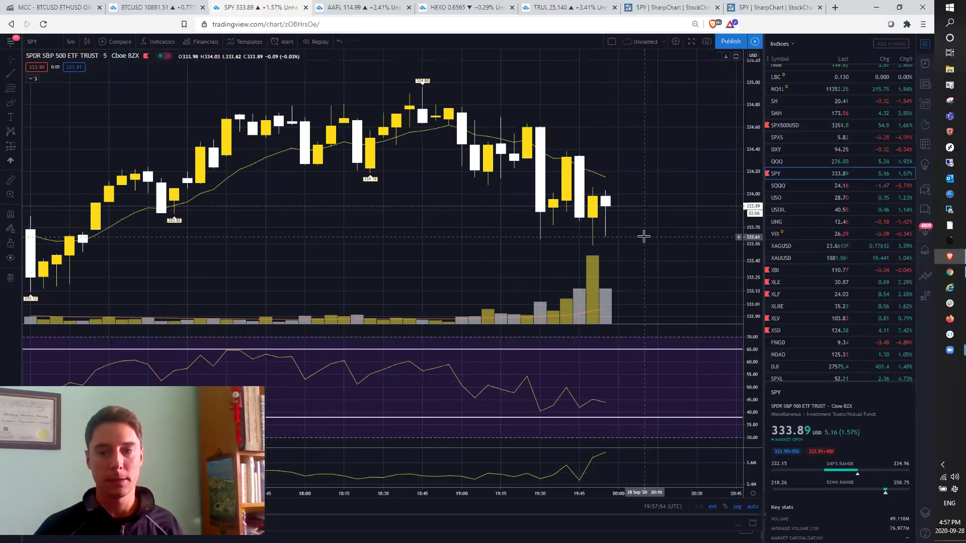
pyautogui.scroll(-2, 635, 238)
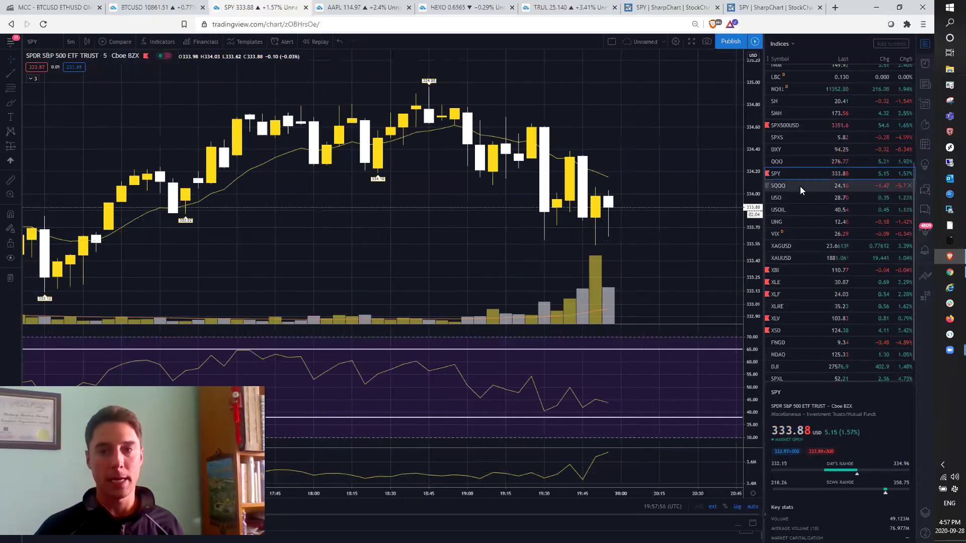
# Step: Load QQQ from the watchlist and step its interval through weekly, daily, then 1-hour candles
pyautogui.click(797, 186)
pyautogui.click(780, 162)
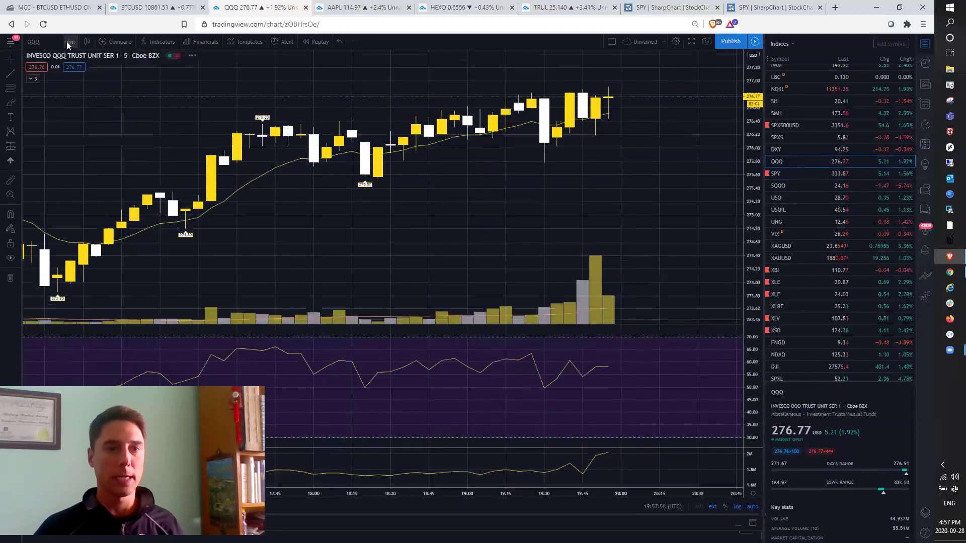
pyautogui.click(68, 41)
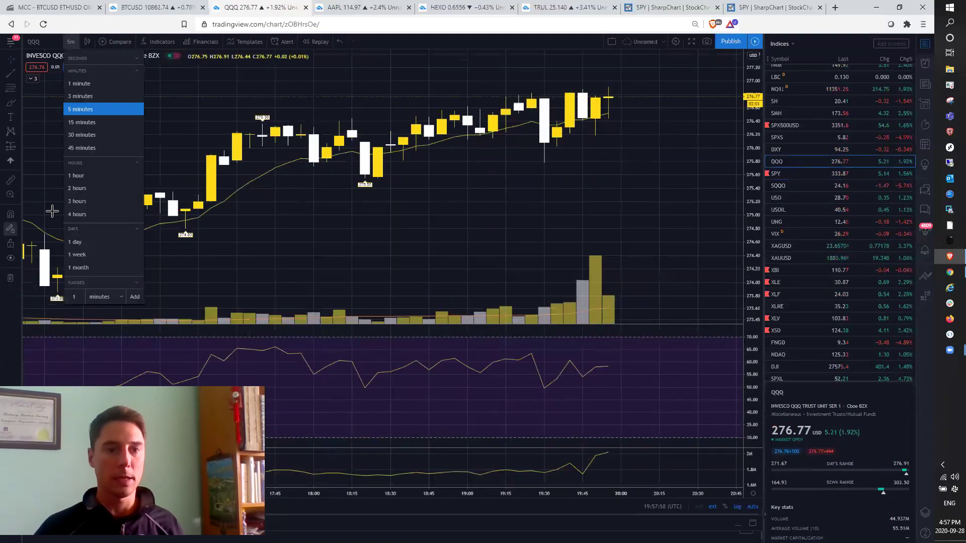
pyautogui.click(80, 255)
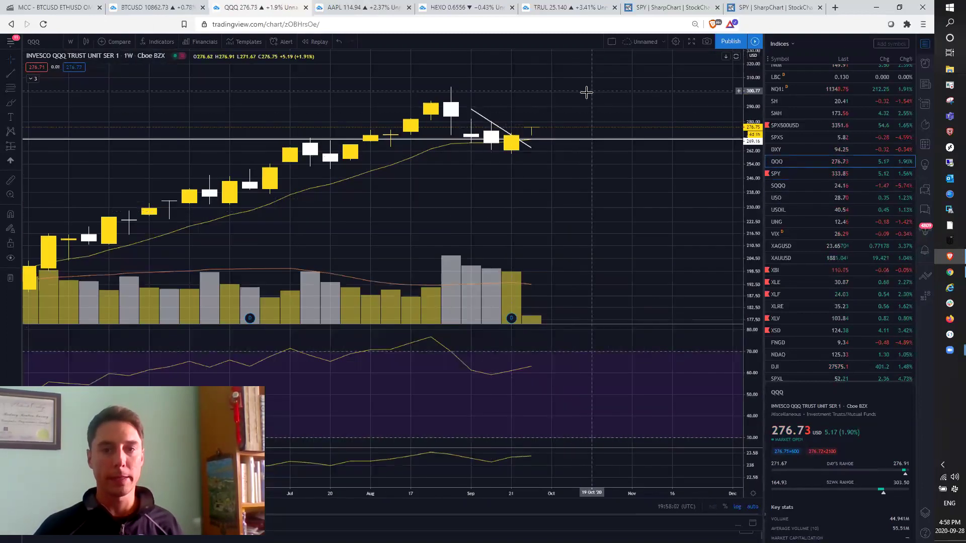
pyautogui.click(70, 41)
pyautogui.click(80, 242)
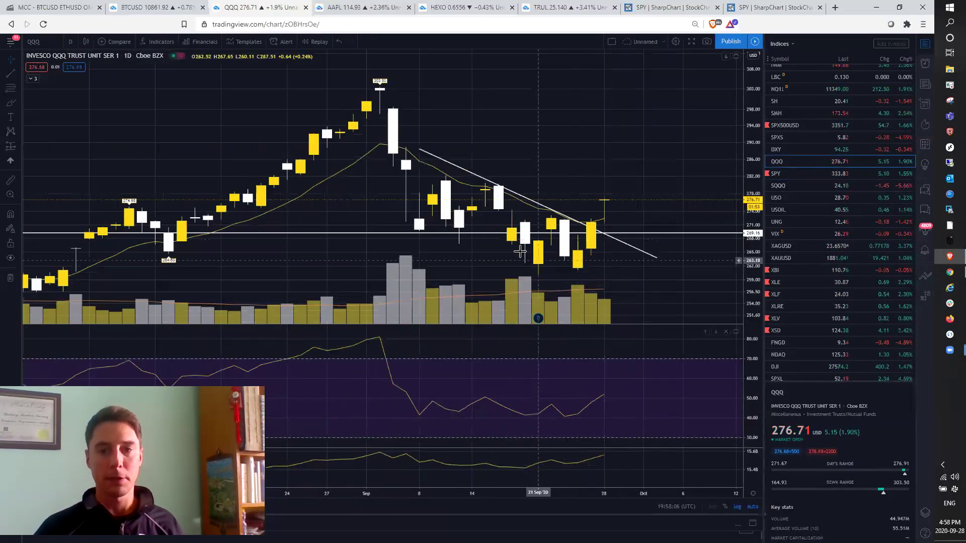
pyautogui.scroll(2, 548, 290)
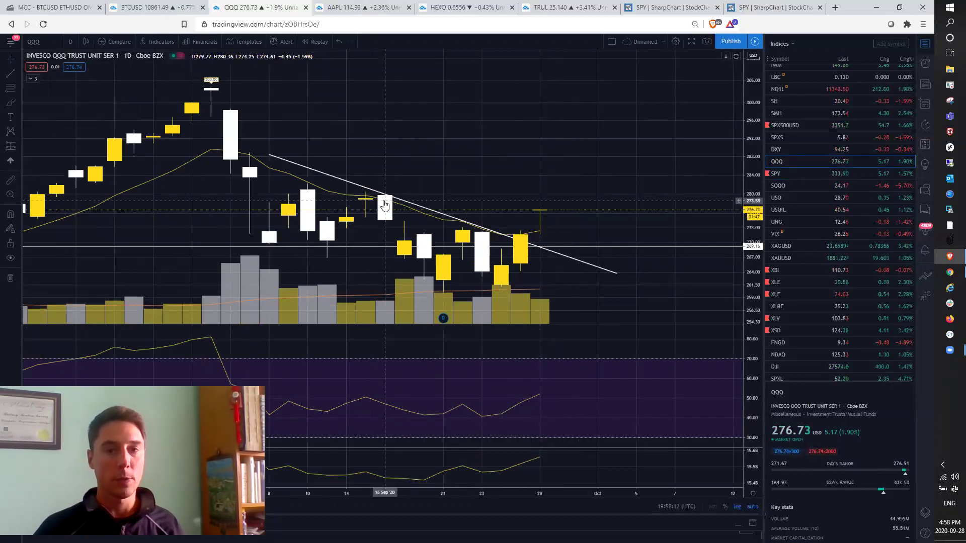
pyautogui.click(71, 42)
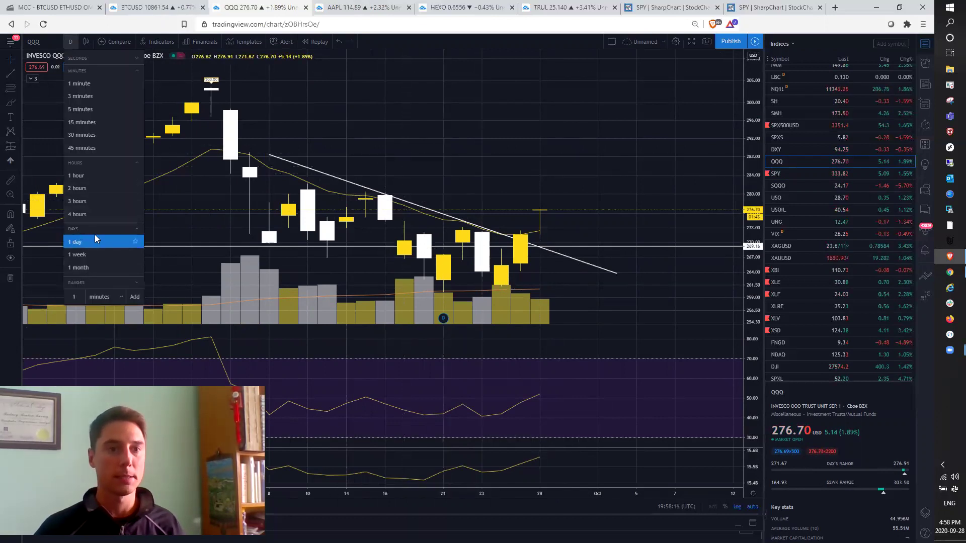
pyautogui.click(101, 177)
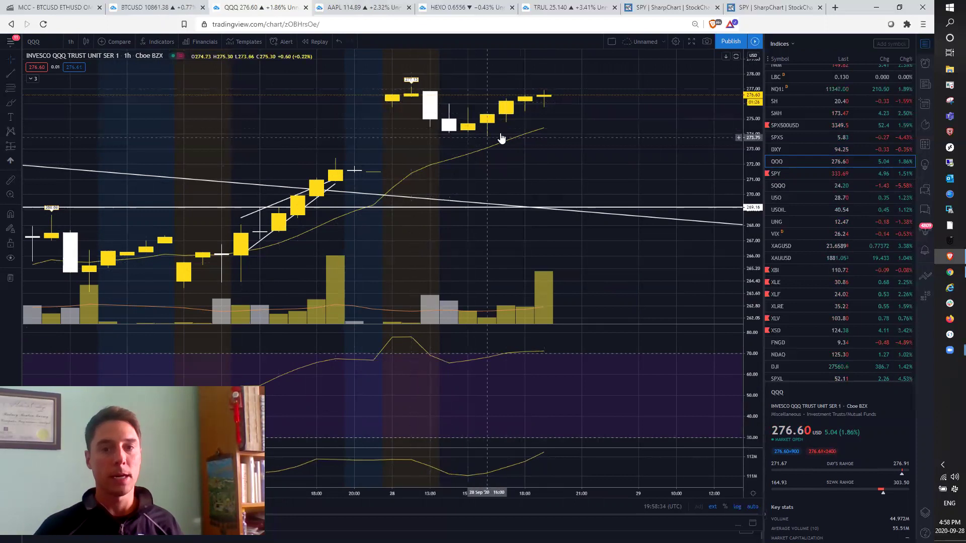
pyautogui.scroll(1, 542, 131)
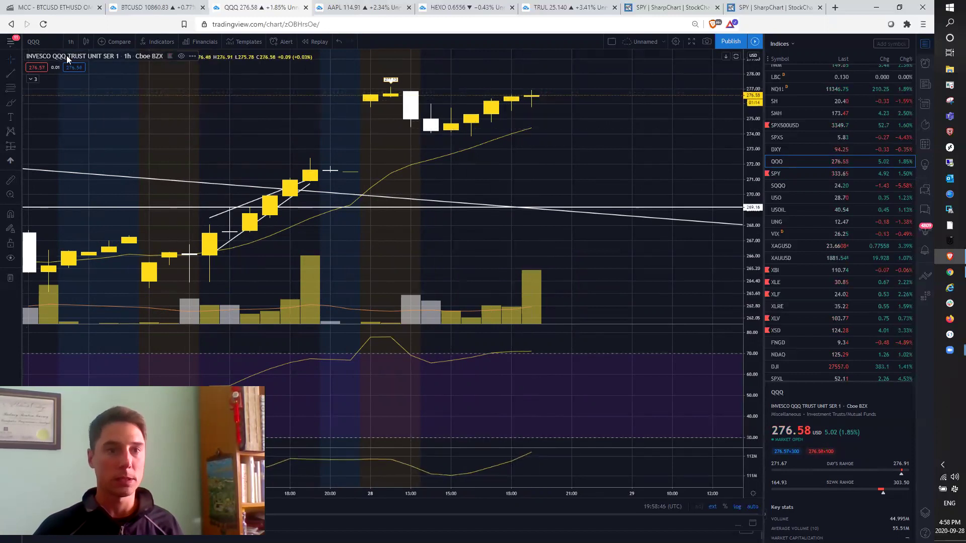
# Step: Enter QQQ on StockCharts and load its daily chart
pyautogui.click(774, 7)
pyautogui.write('qqq')
pyautogui.click(144, 155)
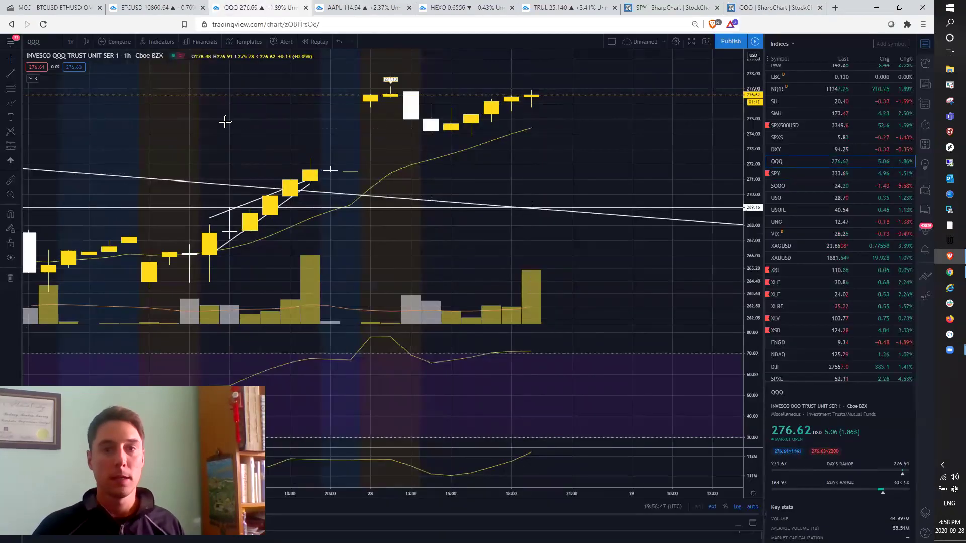
# Step: Back in TradingView, show QQQ on 5-minute candles
pyautogui.click(246, 7)
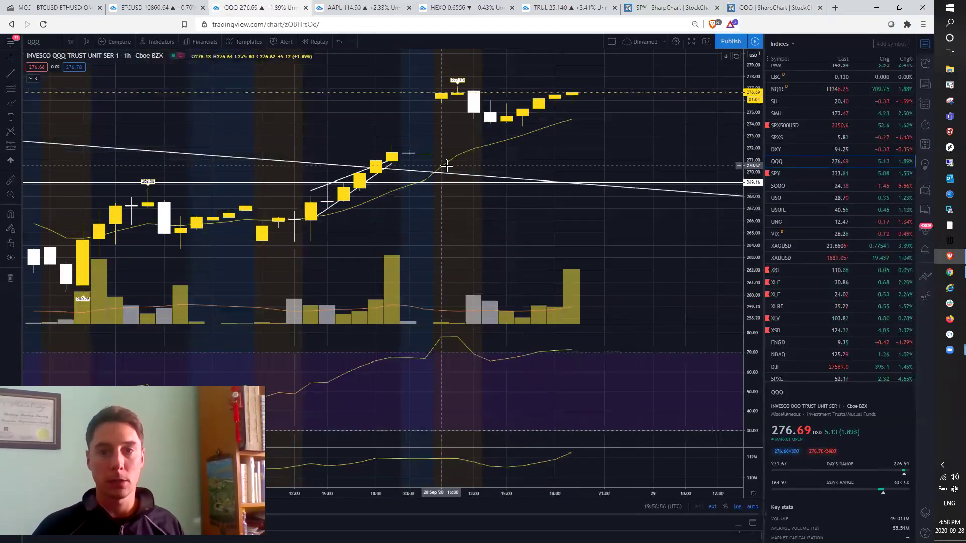
pyautogui.scroll(2, 446, 165)
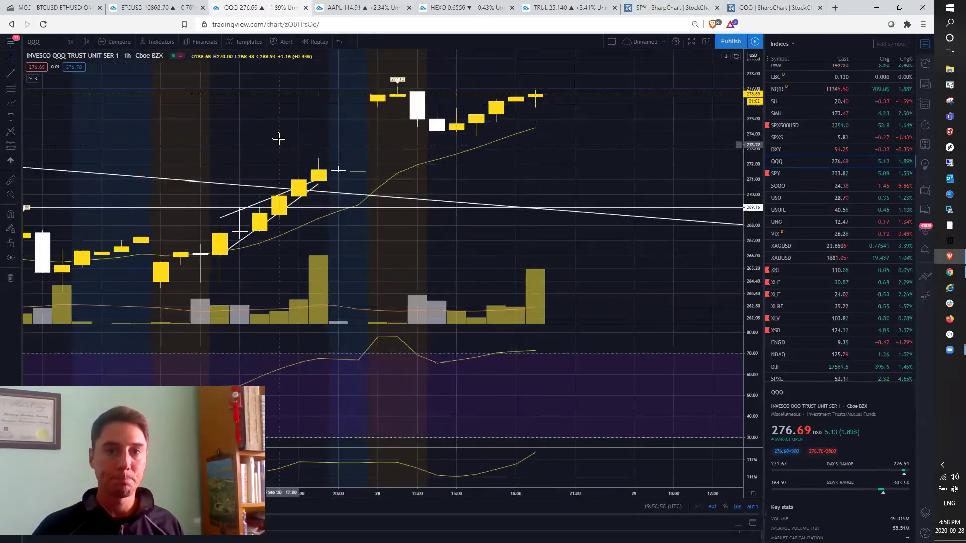
pyautogui.click(70, 42)
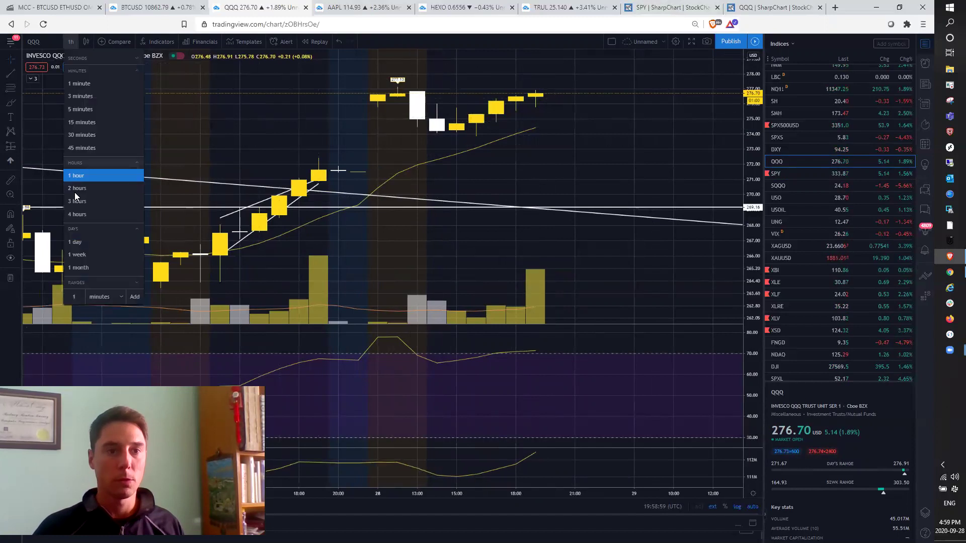
pyautogui.click(80, 109)
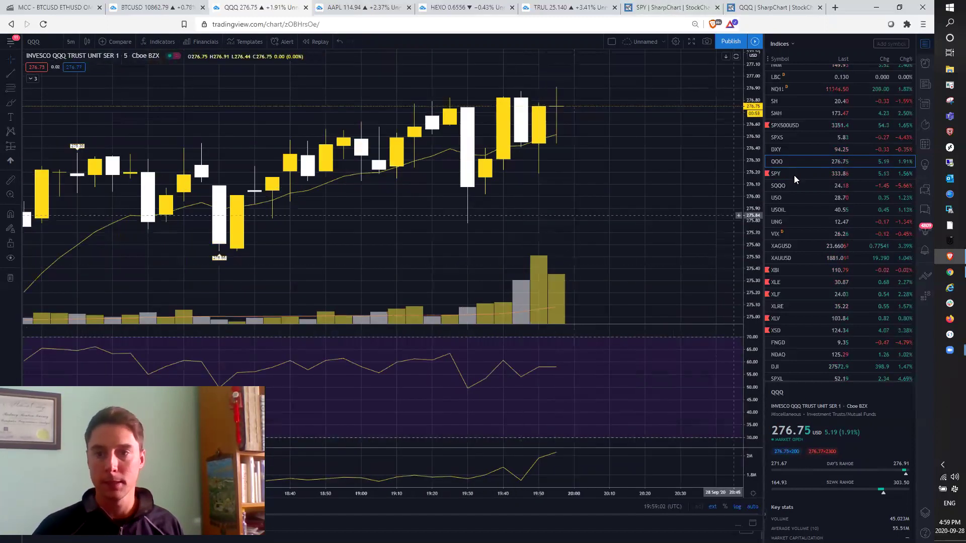
# Step: Switch the chart to SPY, pan toward the latest candles and check the current date
pyautogui.click(794, 174)
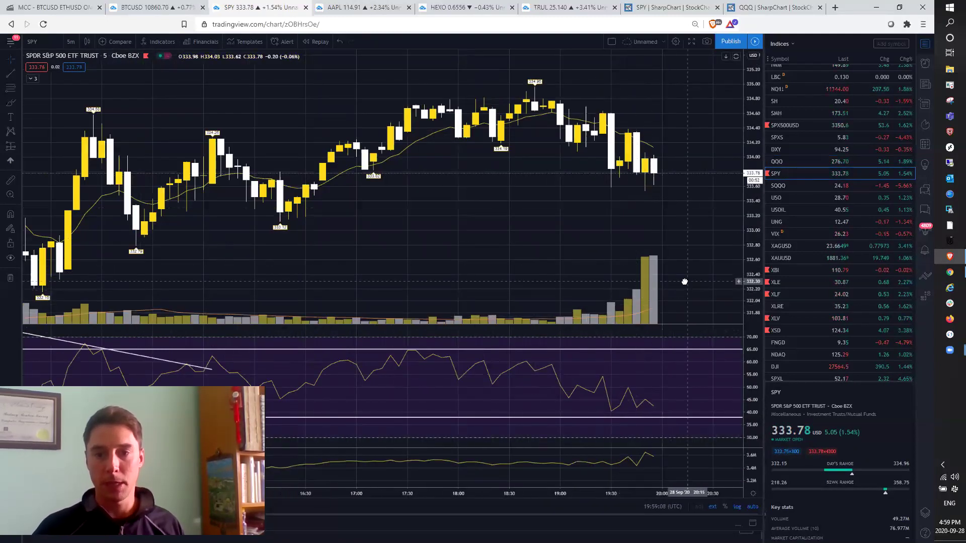
pyautogui.moveTo(672, 280); pyautogui.dragTo(617, 217)
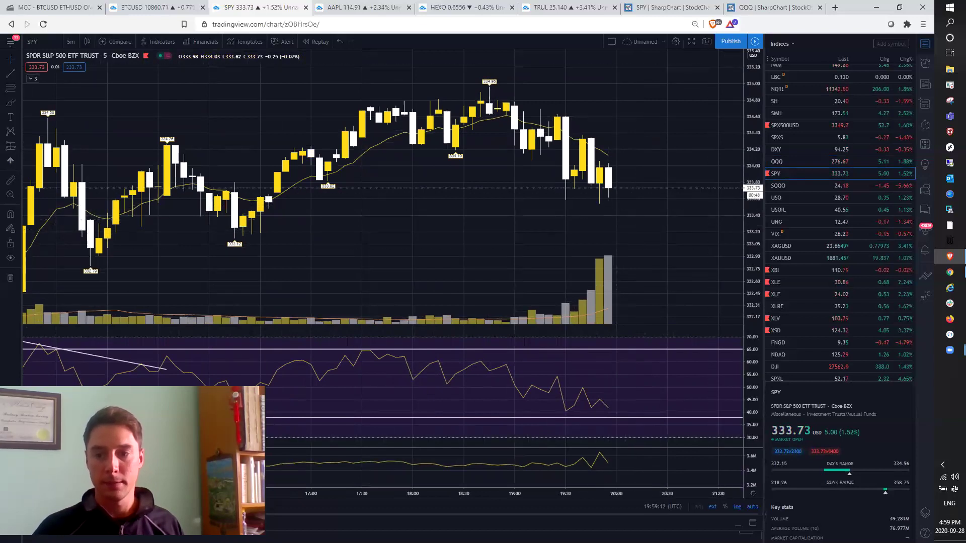
pyautogui.press('super+alt+d')
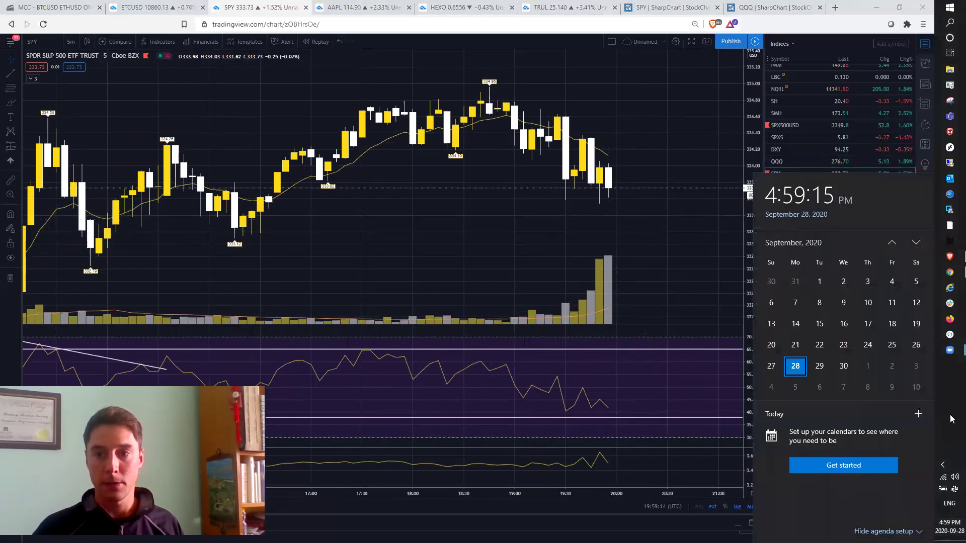
pyautogui.click(951, 419)
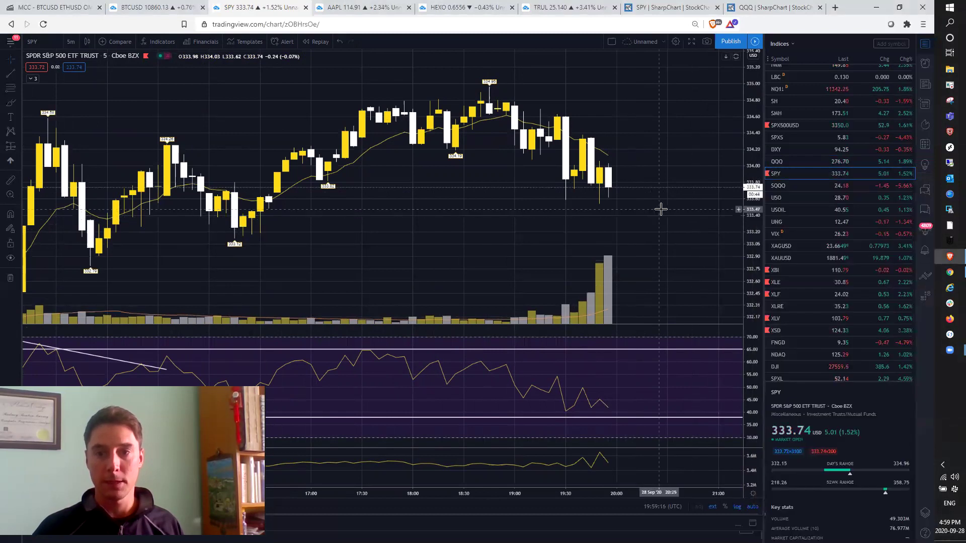
pyautogui.scroll(2, 622, 190)
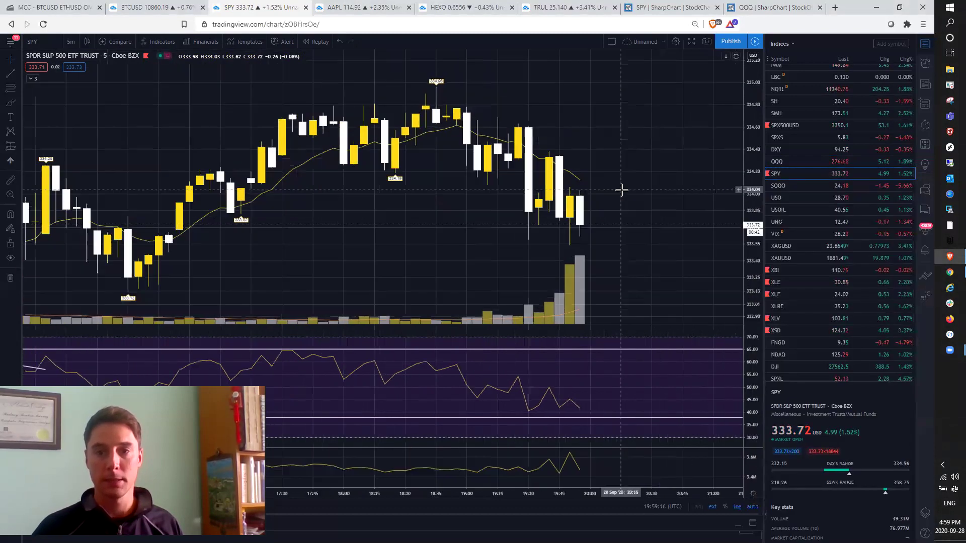
pyautogui.scroll(-3, 623, 190)
# Step: Enter SPY on StockCharts and load its daily chart
pyautogui.click(756, 7)
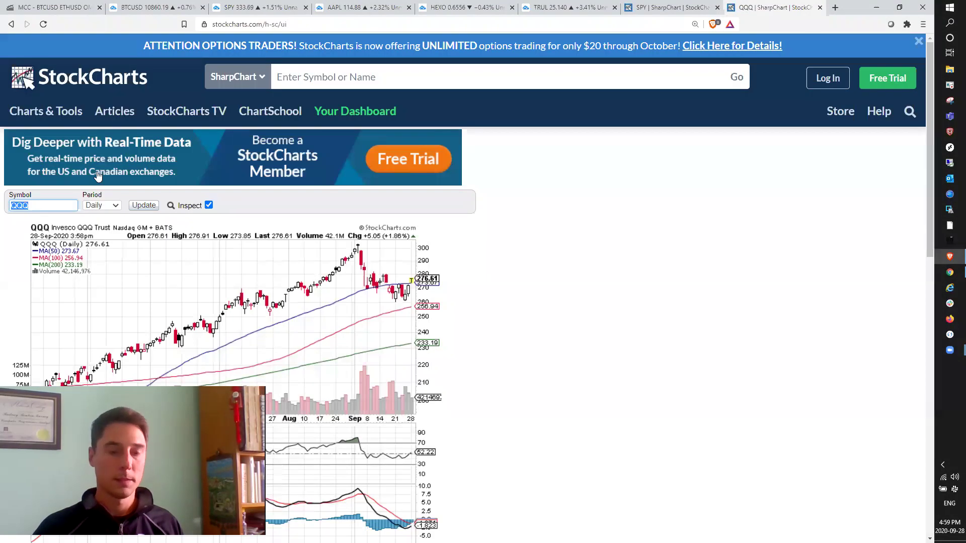
pyautogui.write('spy')
pyautogui.click(145, 208)
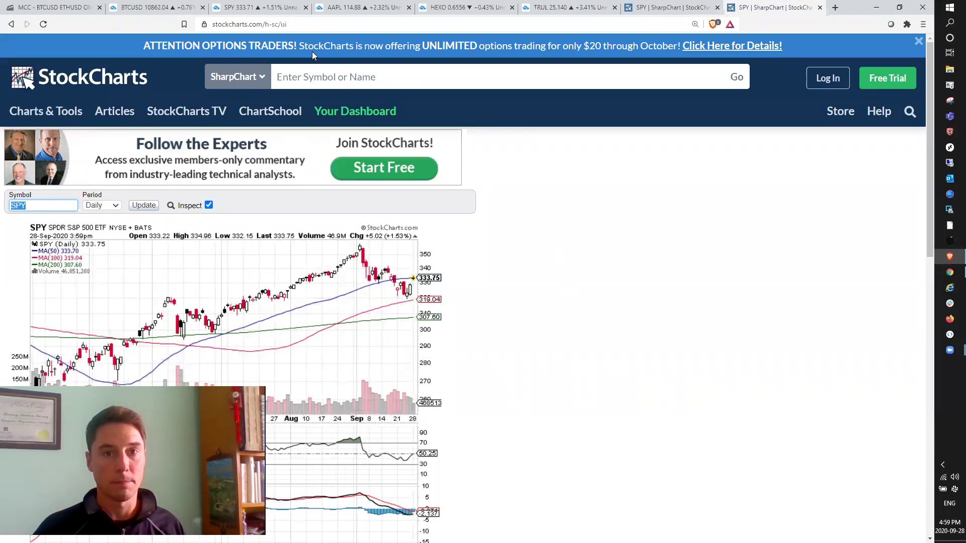
# Step: Return to TradingView and move the chart from SPY to QQQ in the watchlist
pyautogui.click(263, 8)
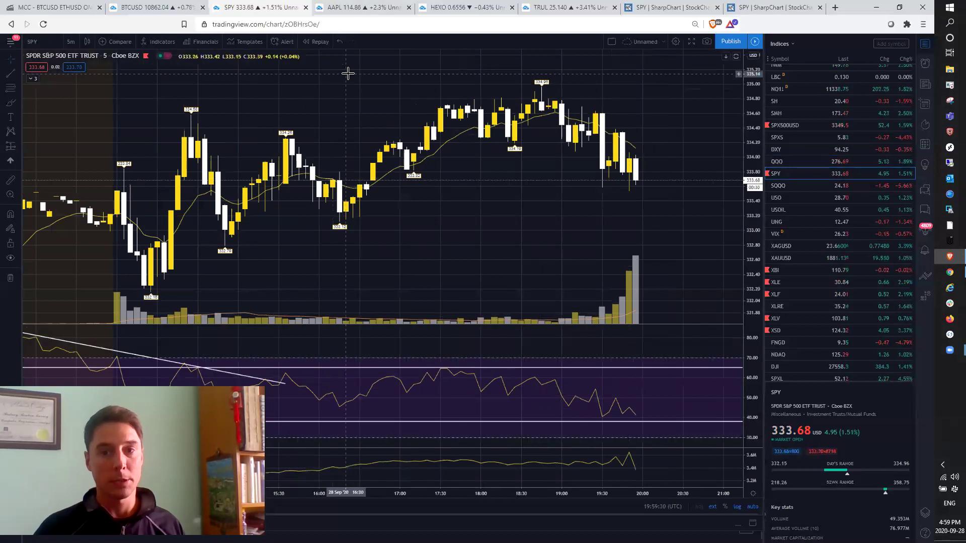
pyautogui.scroll(-5, 530, 222)
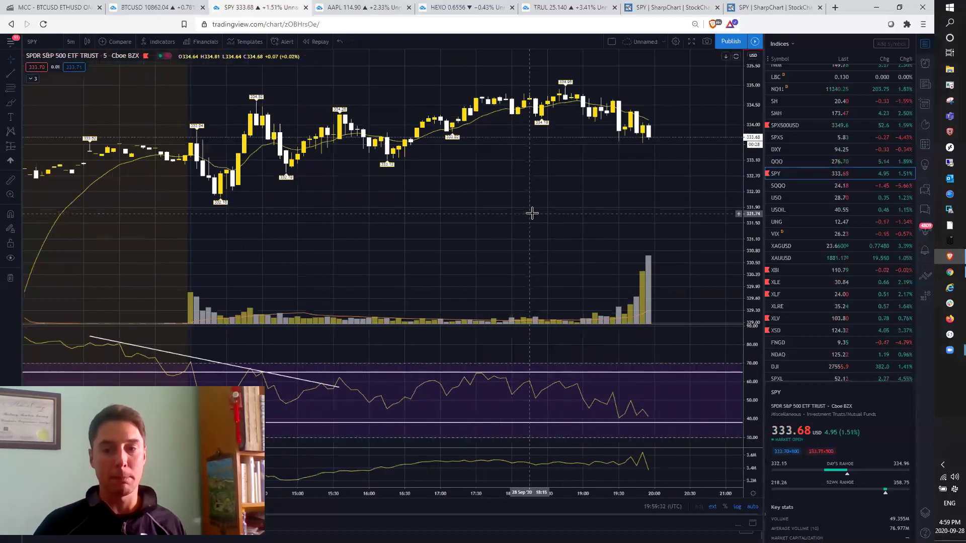
pyautogui.scroll(5, 518, 251)
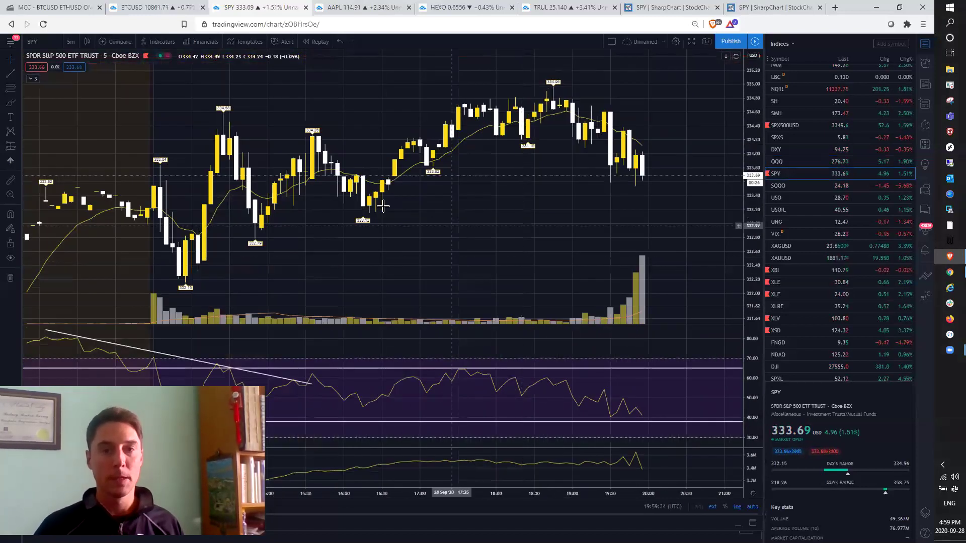
pyautogui.press('Up')
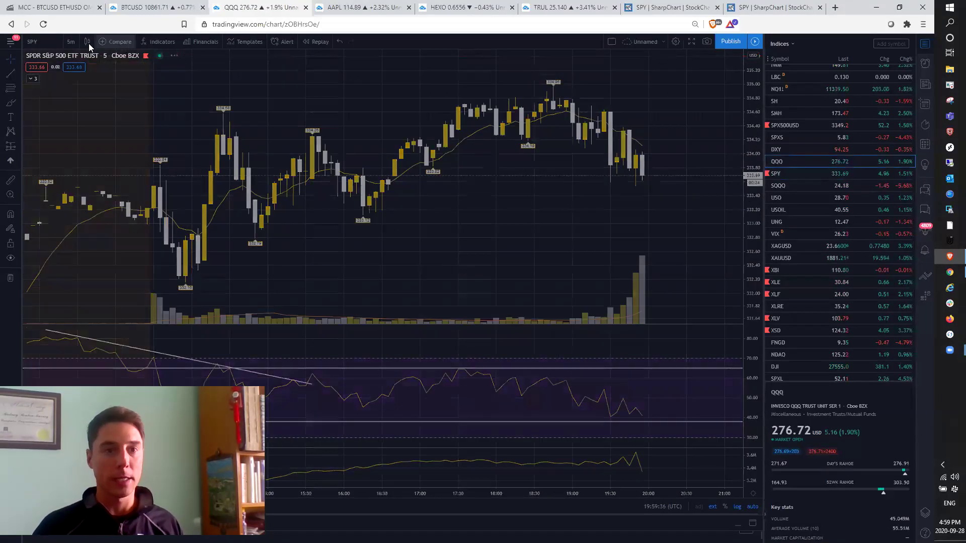
# Step: Switch QQQ to 1-day candles and zoom to review its trend against the trendline
pyautogui.click(71, 41)
pyautogui.click(95, 242)
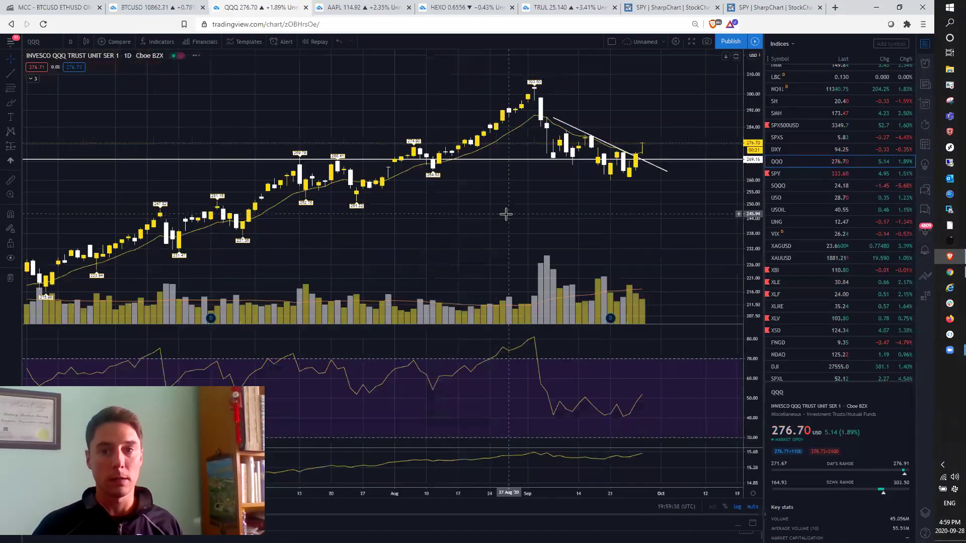
pyautogui.scroll(2, 554, 247)
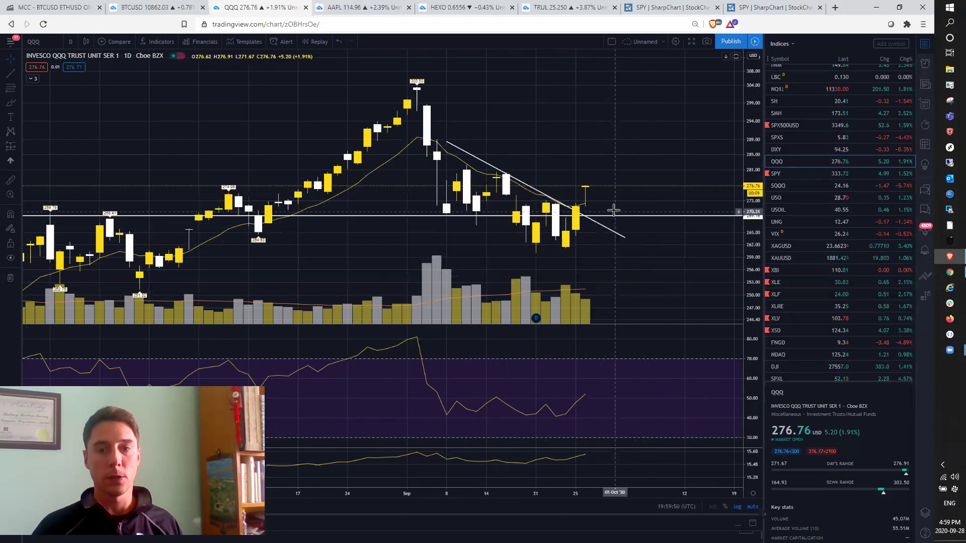
pyautogui.scroll(-1, 624, 251)
pyautogui.scroll(2, 625, 250)
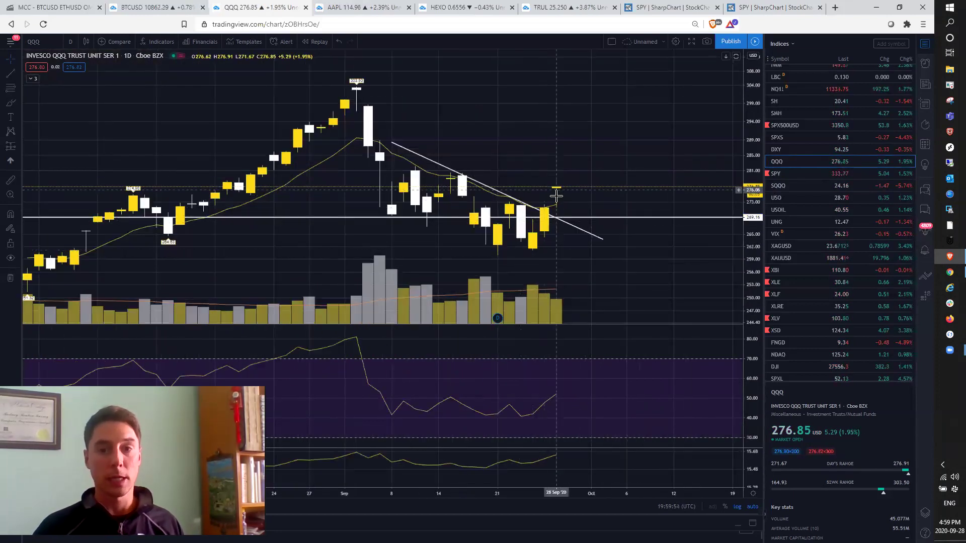
pyautogui.scroll(1, 558, 201)
pyautogui.scroll(1, 549, 208)
pyautogui.scroll(1, 554, 214)
pyautogui.scroll(-2, 538, 213)
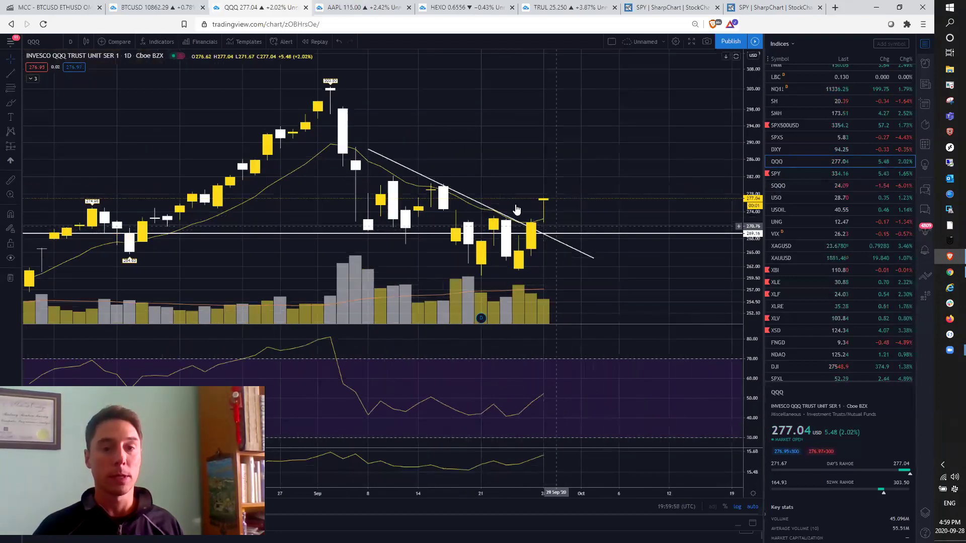
pyautogui.scroll(1, 292, 83)
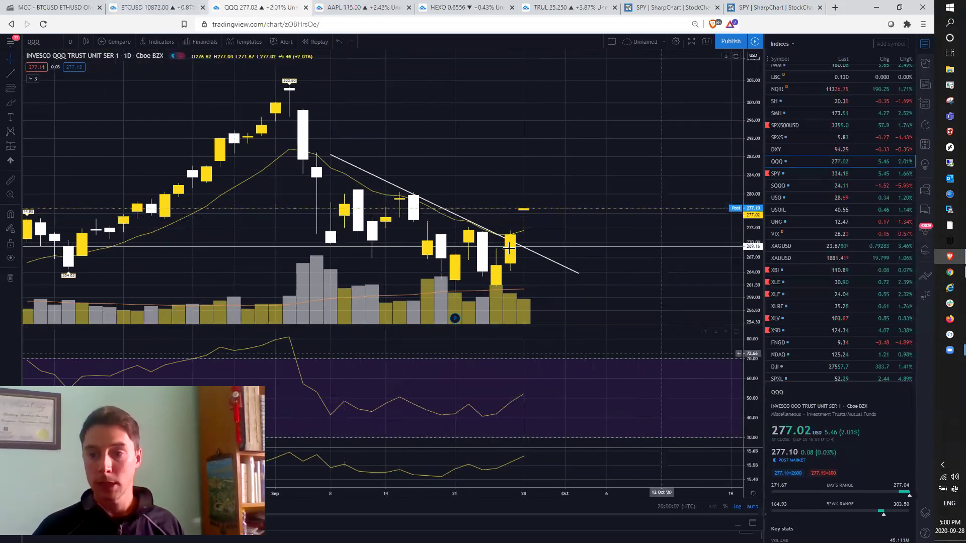
# Step: Put QQQ on 5-minute candles, zoom through the intraday action, then load SPY
pyautogui.click(69, 41)
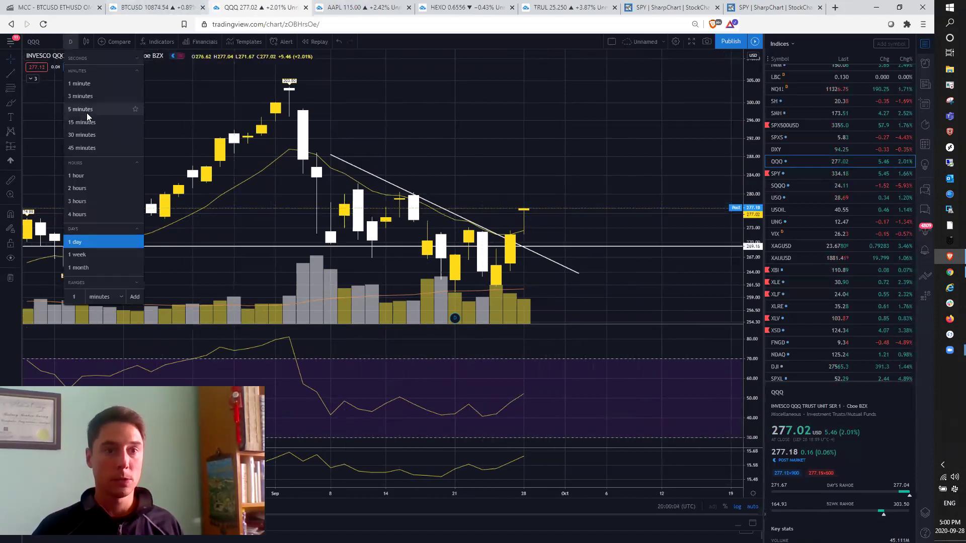
pyautogui.click(93, 114)
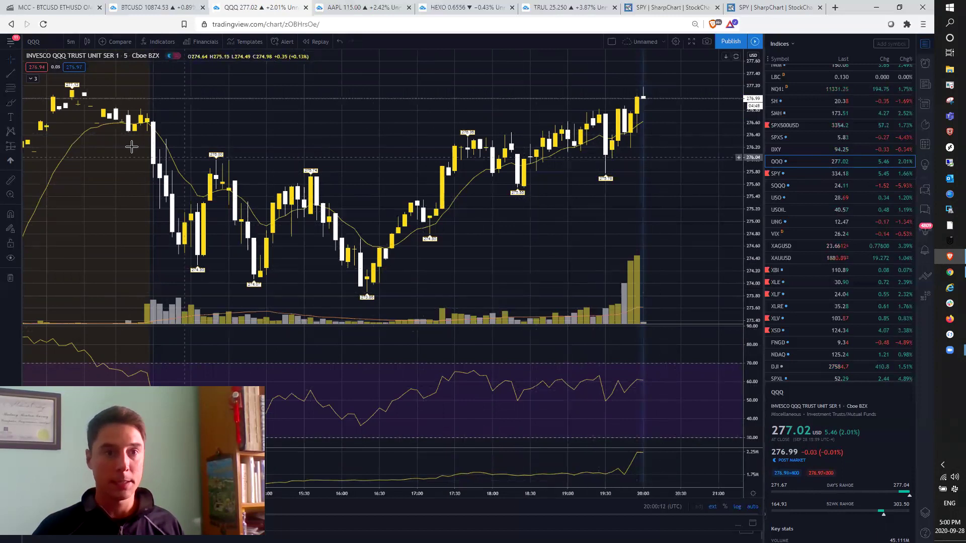
pyautogui.scroll(-1, 126, 145)
pyautogui.scroll(2, 538, 113)
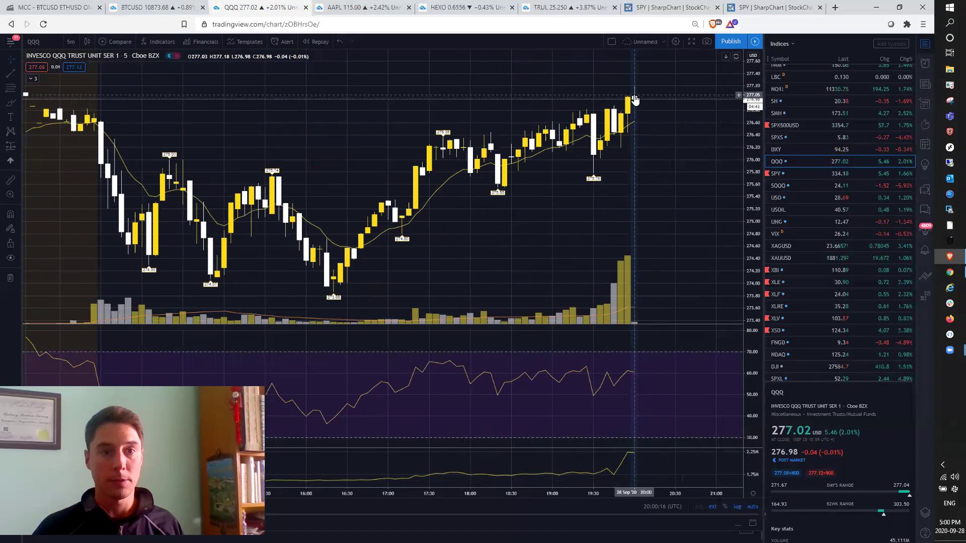
pyautogui.scroll(-2, 638, 108)
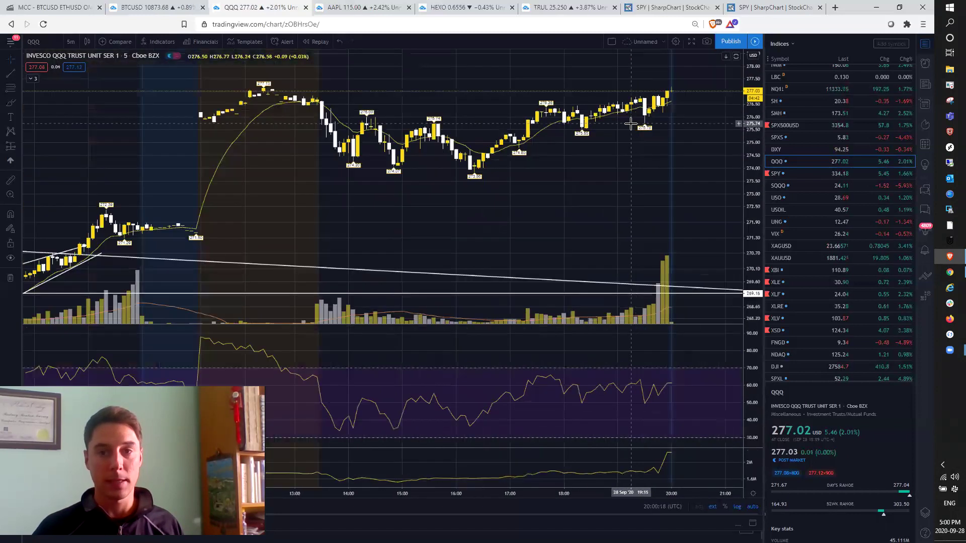
pyautogui.scroll(2, 631, 123)
pyautogui.click(800, 173)
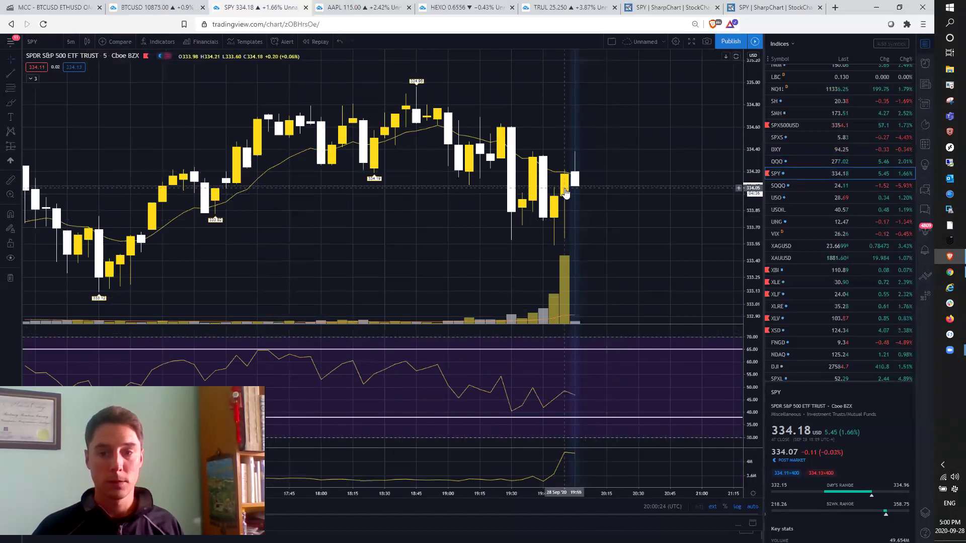
pyautogui.click(759, 7)
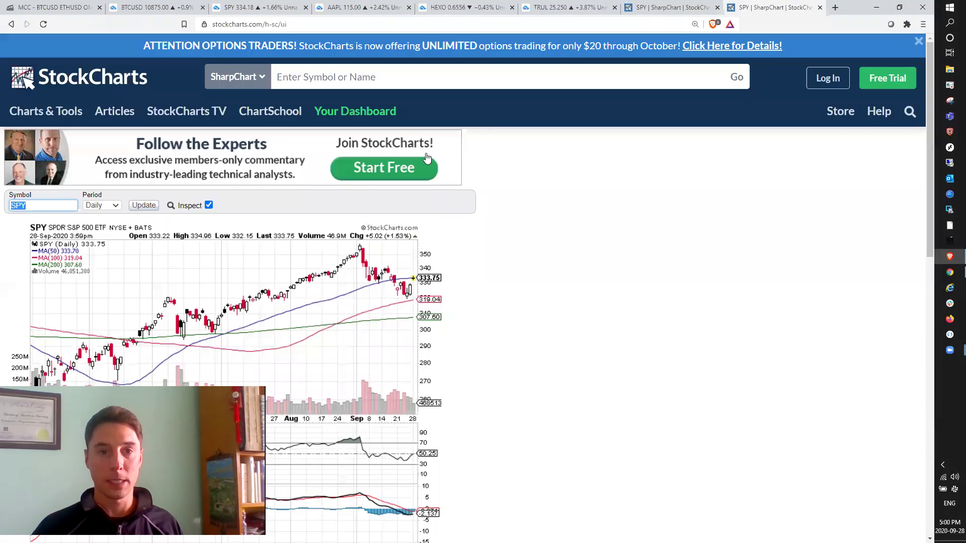
pyautogui.click(569, 306)
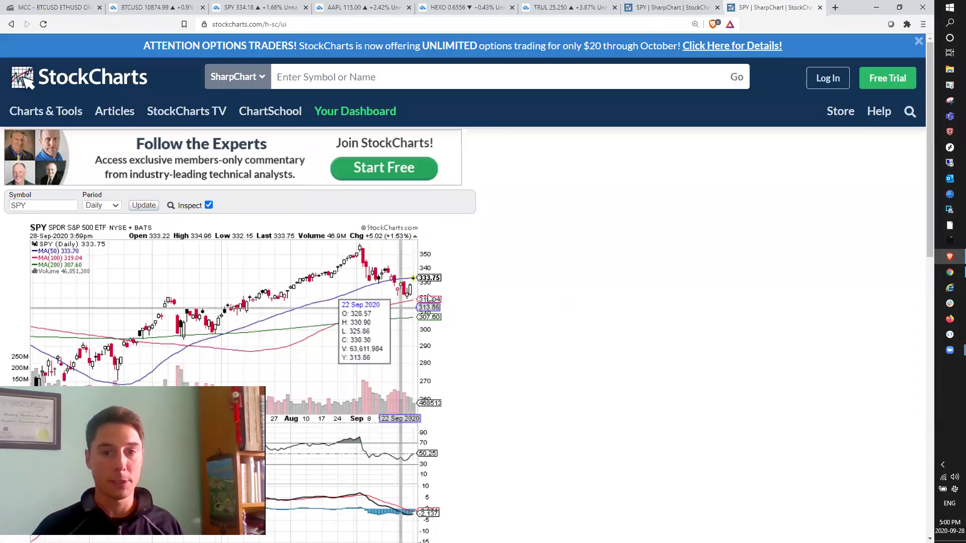
pyautogui.click(241, 8)
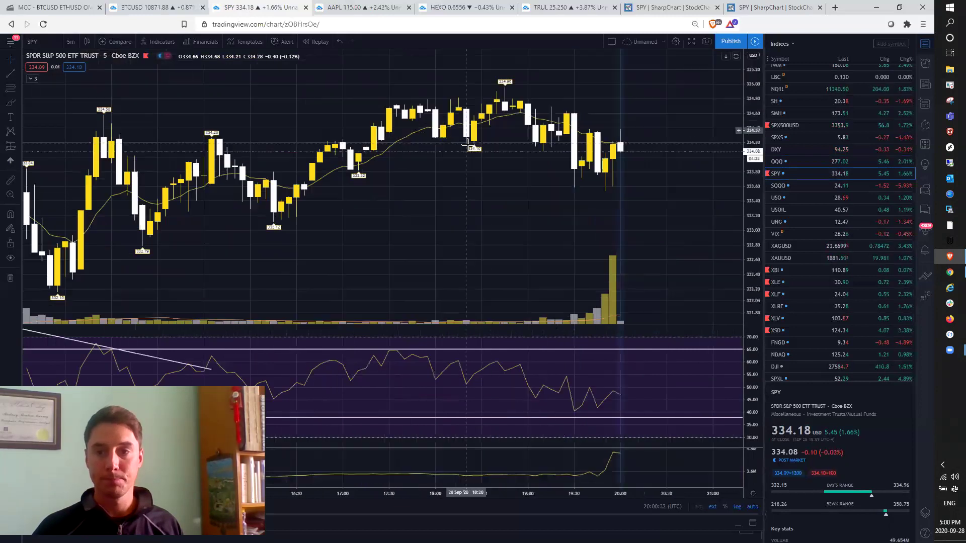
# Step: Load XAUUSD on 1-day candles with horizontal lines hidden and zoom through the chart
pyautogui.click(800, 258)
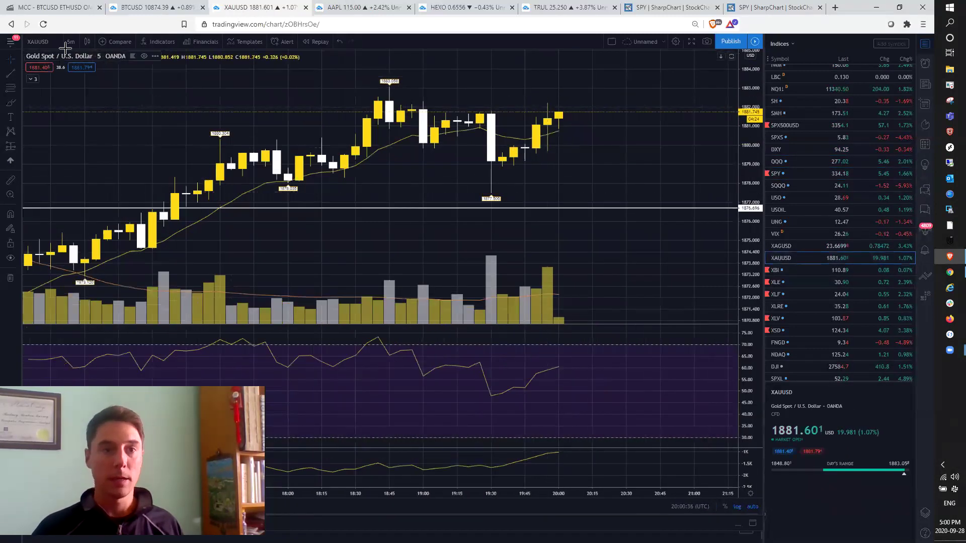
pyautogui.click(67, 43)
pyautogui.click(84, 240)
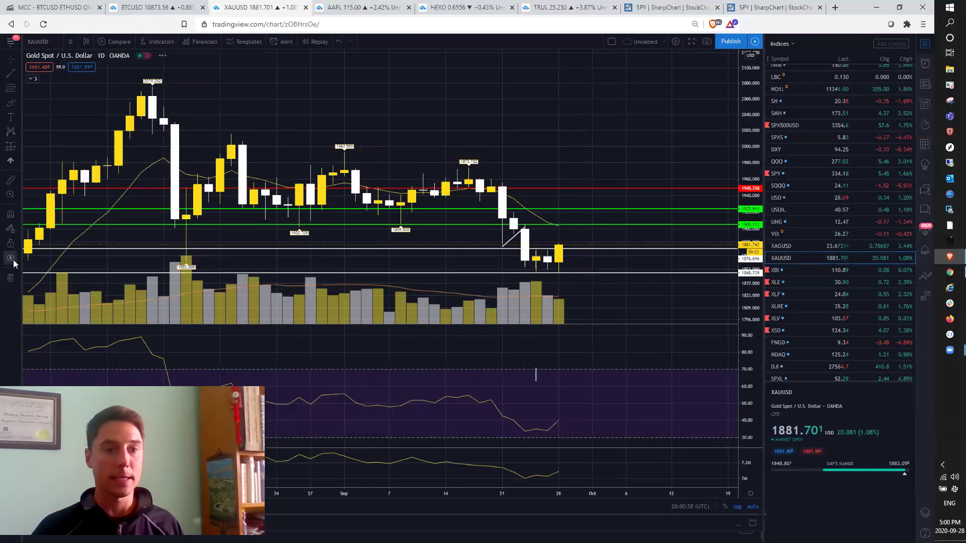
pyautogui.click(13, 261)
pyautogui.scroll(3, 546, 282)
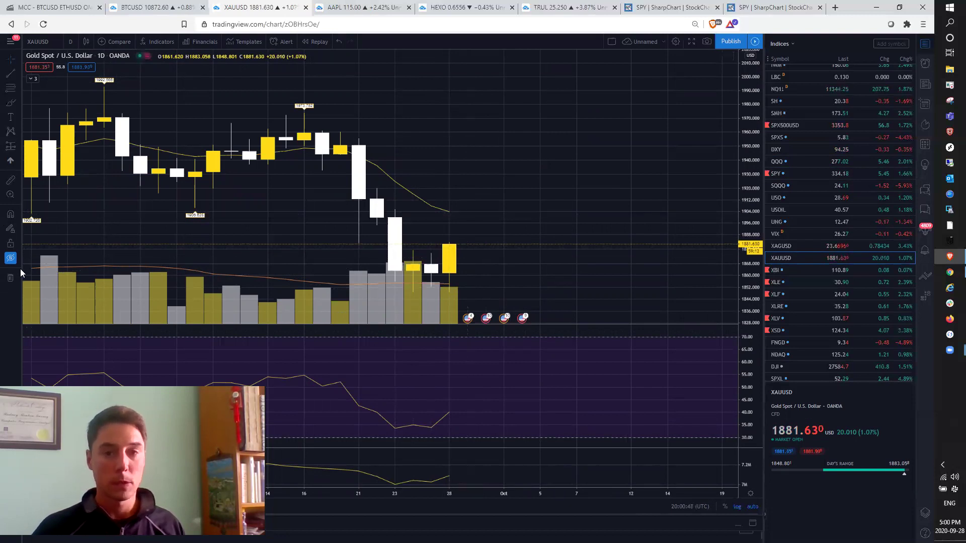
pyautogui.scroll(-2, 310, 251)
pyautogui.scroll(-3, 378, 244)
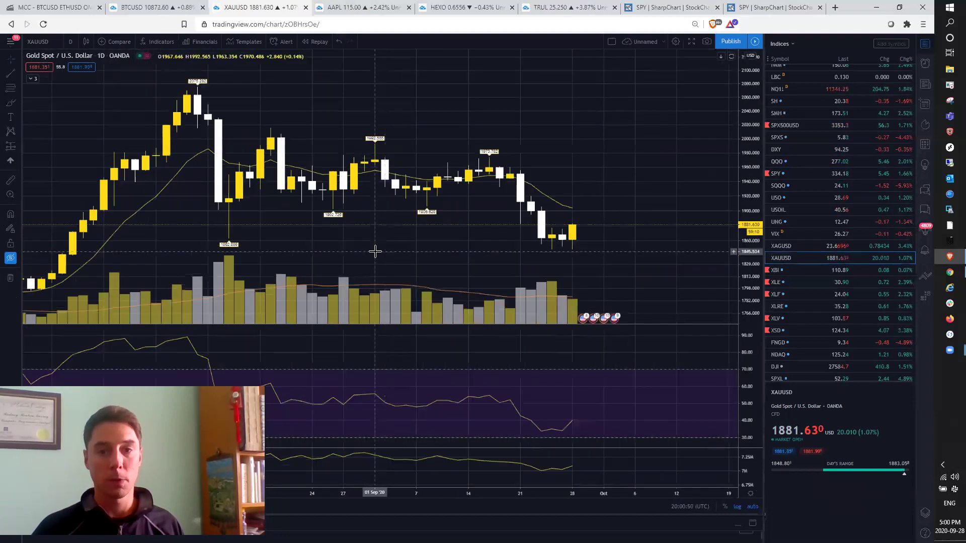
pyautogui.scroll(-1, 407, 248)
pyautogui.scroll(3, 438, 252)
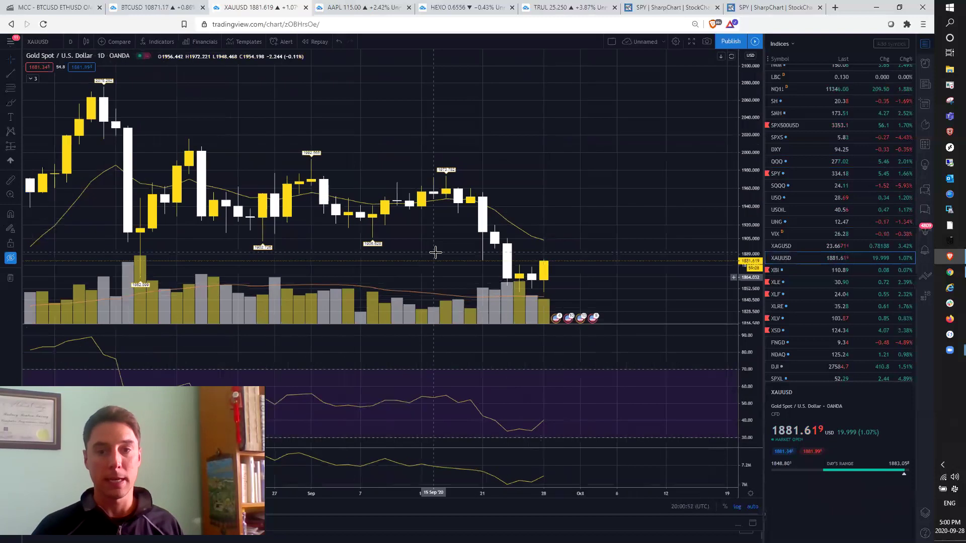
pyautogui.scroll(-1, 468, 261)
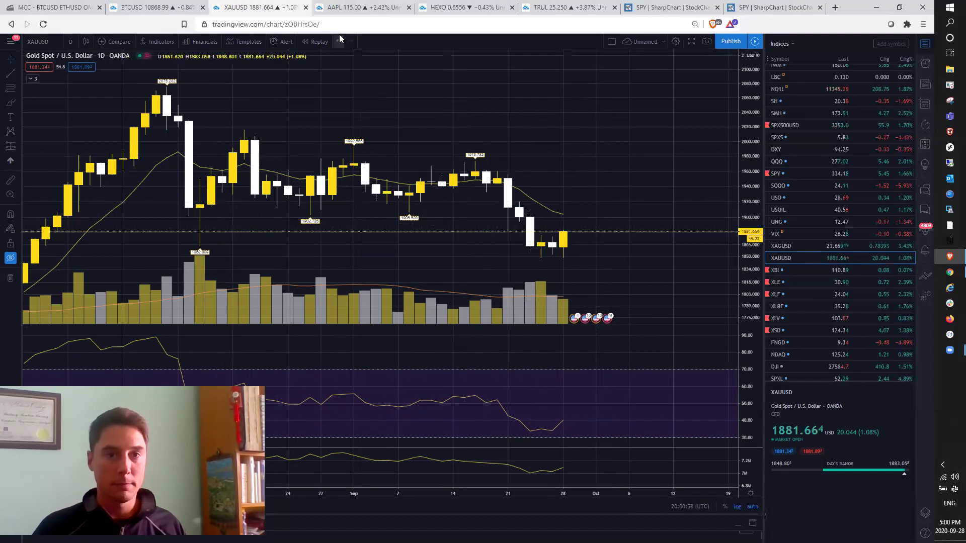
# Step: Switch to the POW Group YouTube Schedule page and look over the recap checklist
pyautogui.click(950, 272)
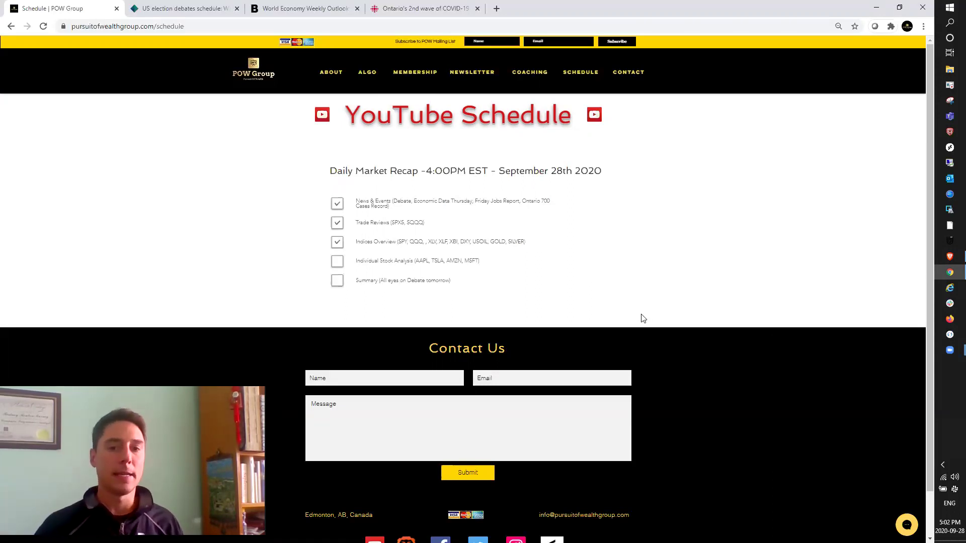
pyautogui.scroll(-1, 624, 316)
pyautogui.scroll(1, 623, 314)
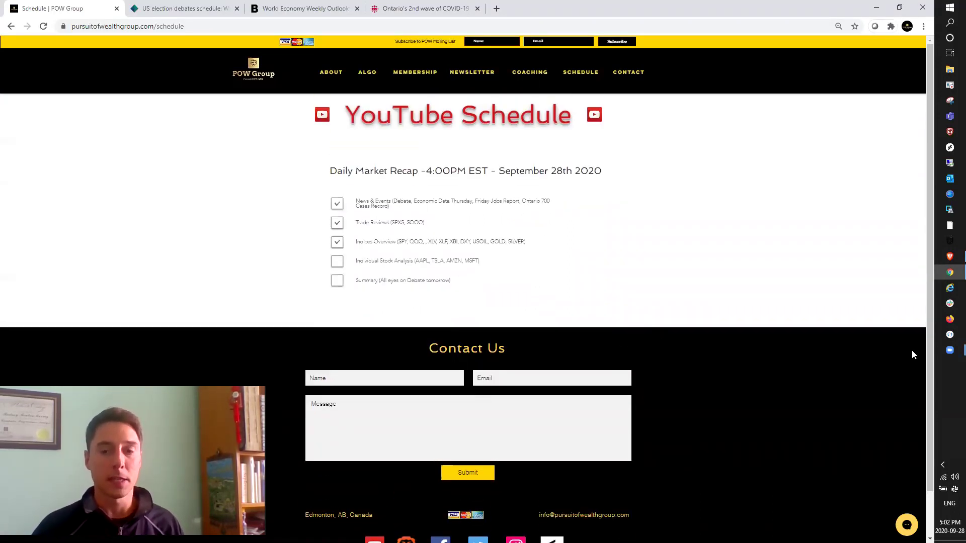
pyautogui.click(950, 256)
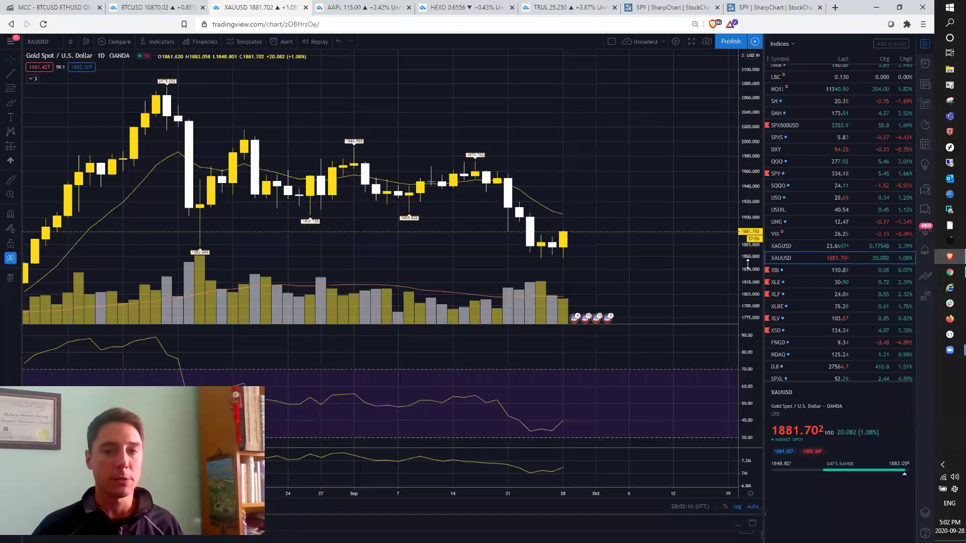
pyautogui.scroll(-3, 544, 251)
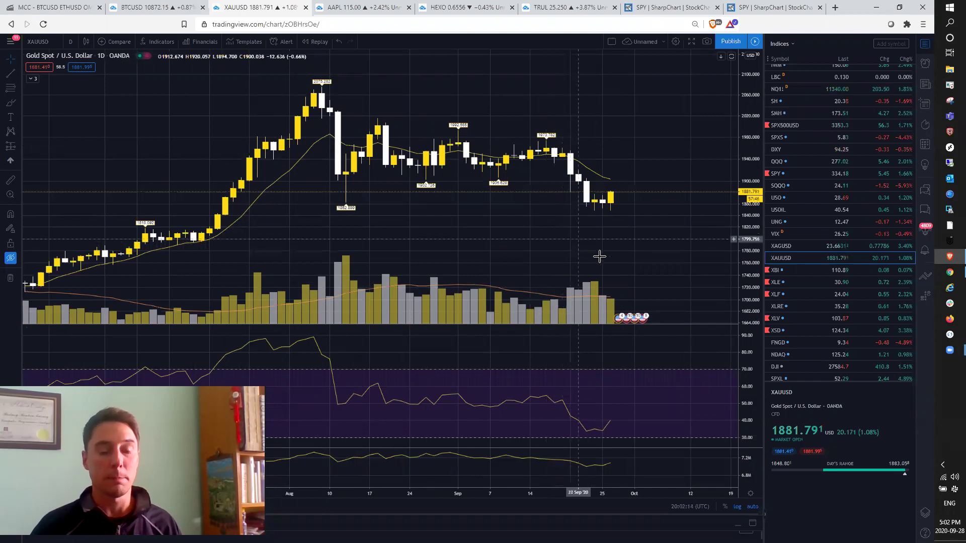
pyautogui.scroll(-2, 596, 239)
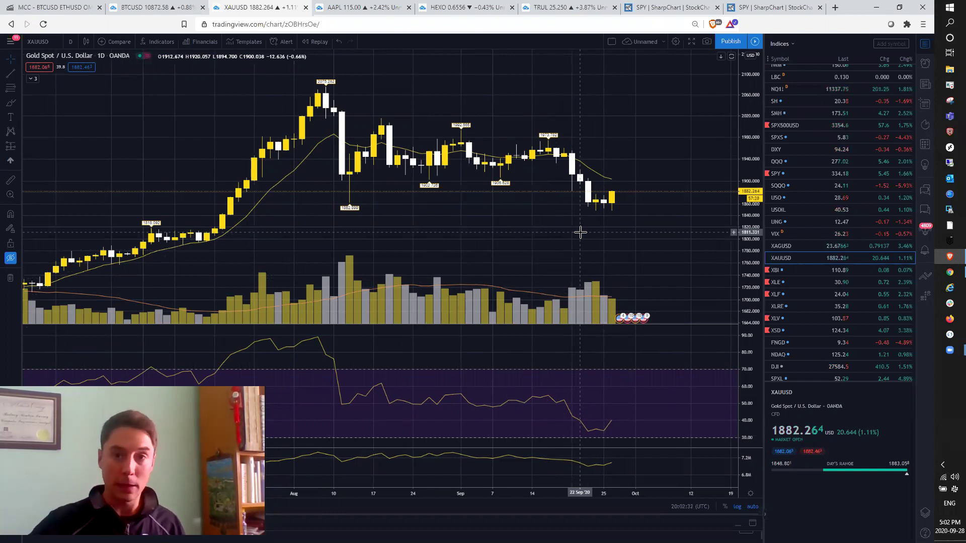
pyautogui.scroll(-5, 581, 201)
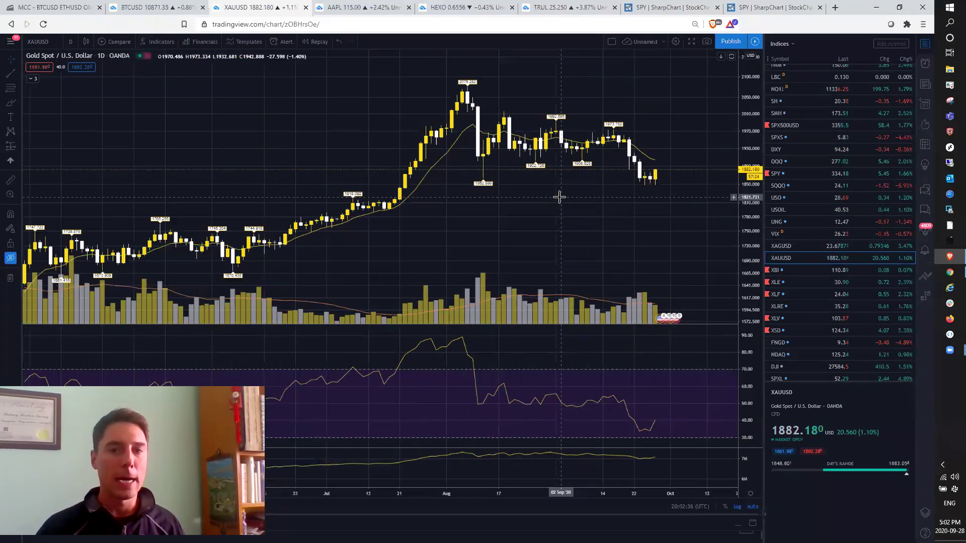
pyautogui.scroll(5, 560, 197)
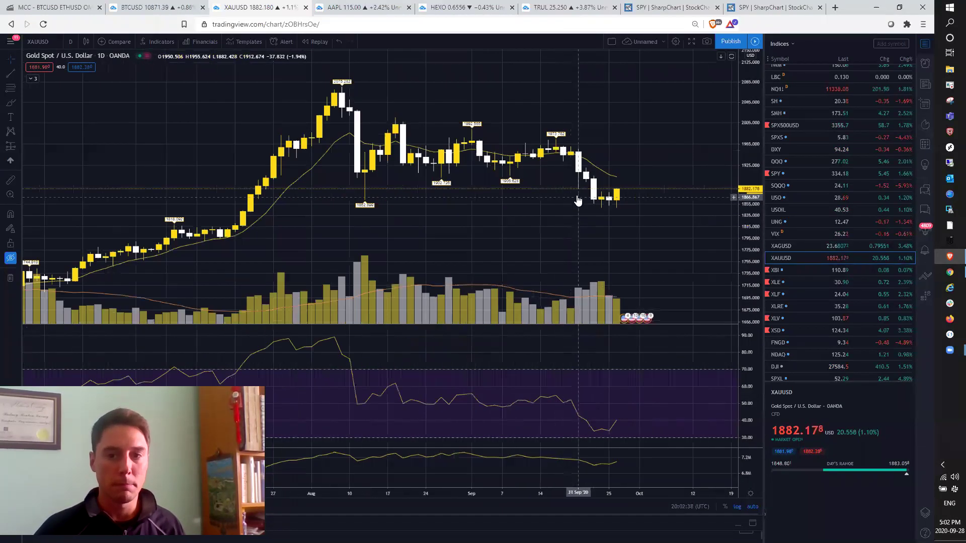
pyautogui.scroll(-2, 585, 194)
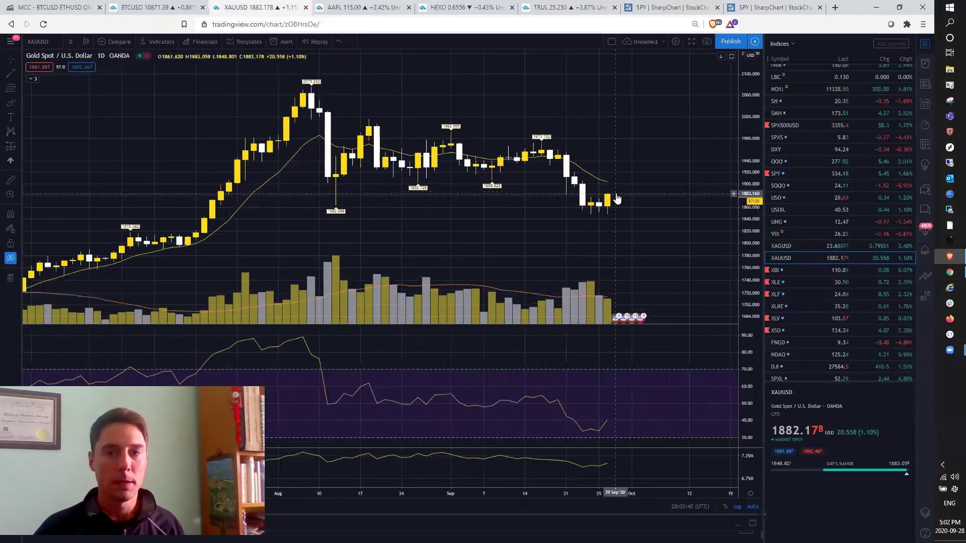
pyautogui.click(950, 274)
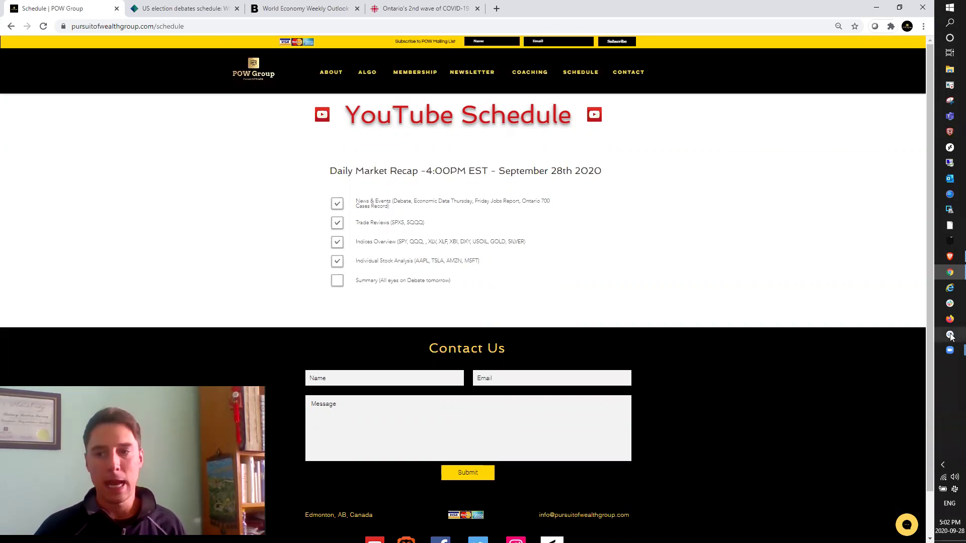
pyautogui.click(949, 256)
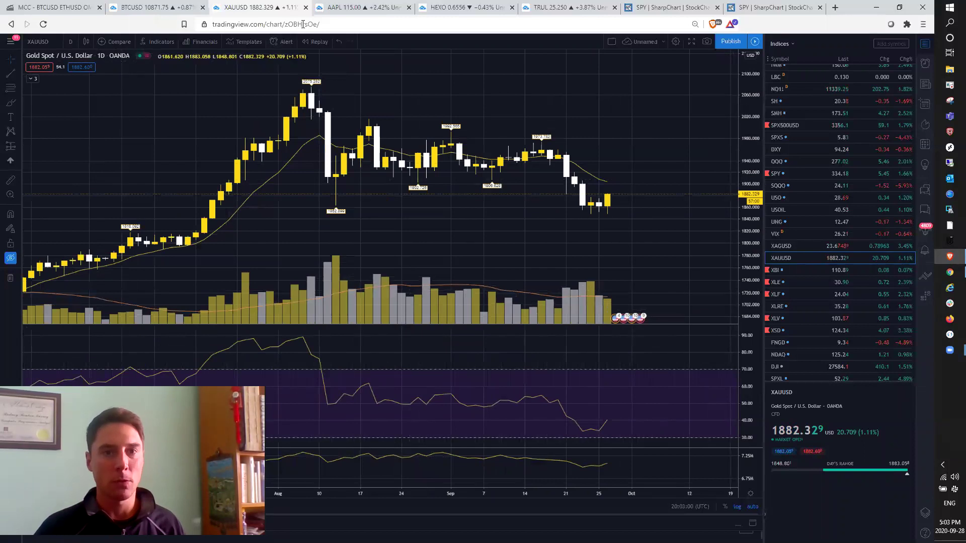
# Step: Open the AAPL tab, review TSLA's intraday chart, then return to AAPL's 5-minute chart
pyautogui.click(347, 7)
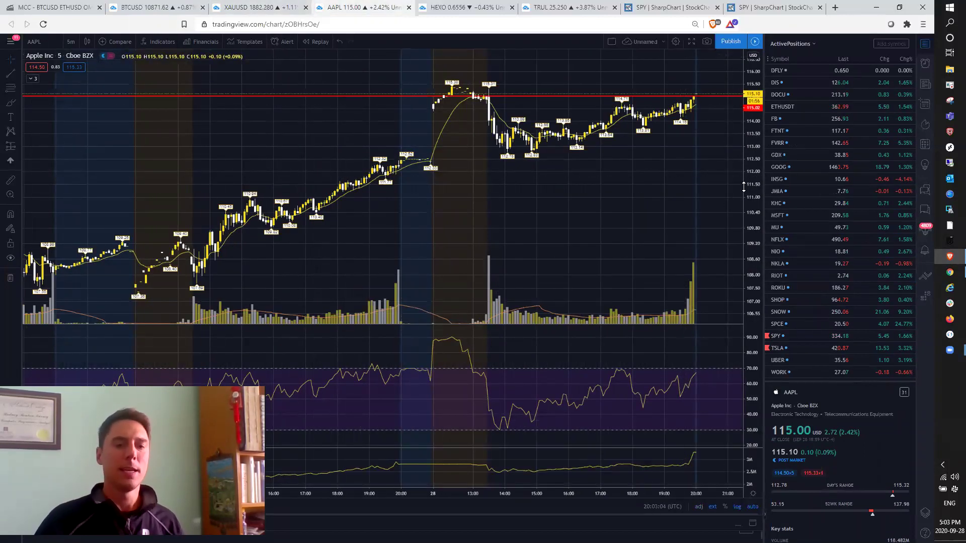
pyautogui.scroll(2, 700, 237)
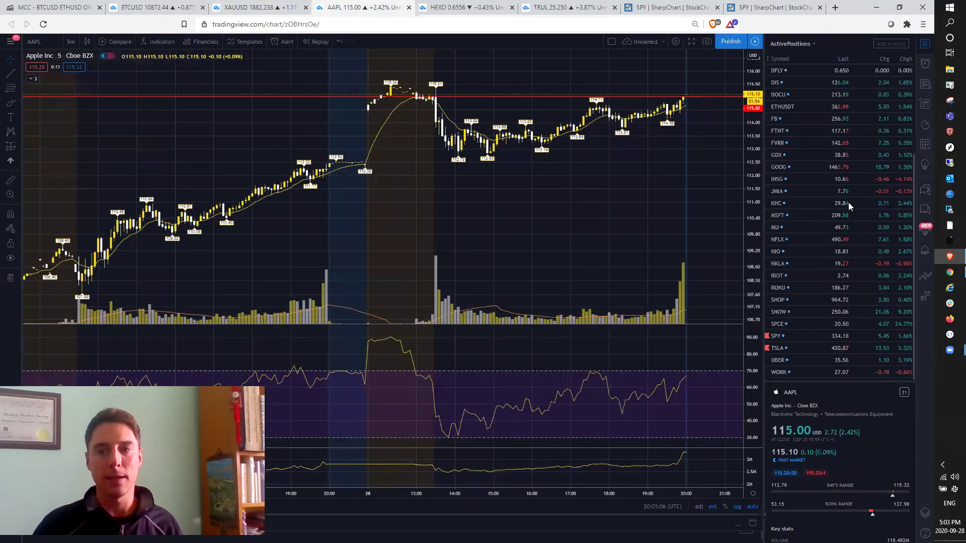
pyautogui.click(822, 357)
pyautogui.click(818, 349)
pyautogui.scroll(-1, 636, 271)
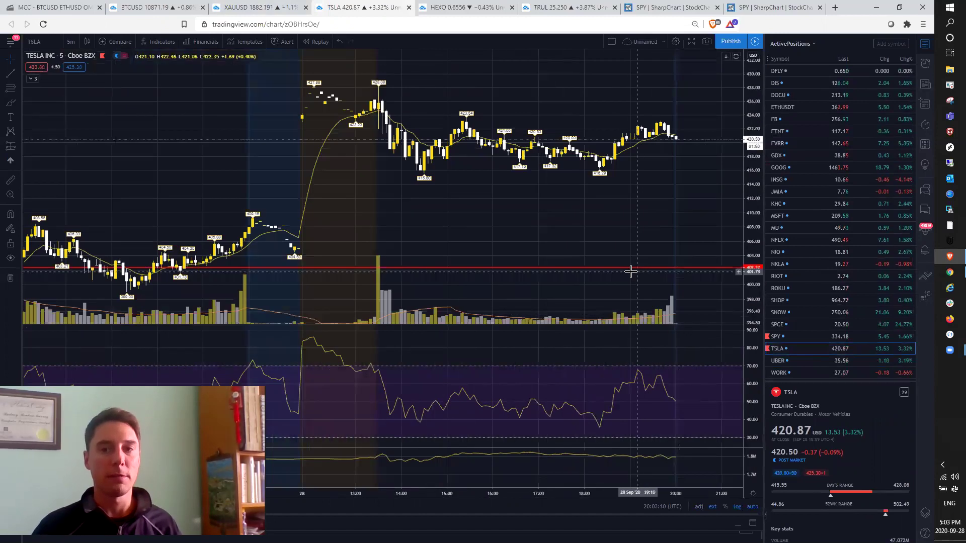
pyautogui.scroll(1, 609, 259)
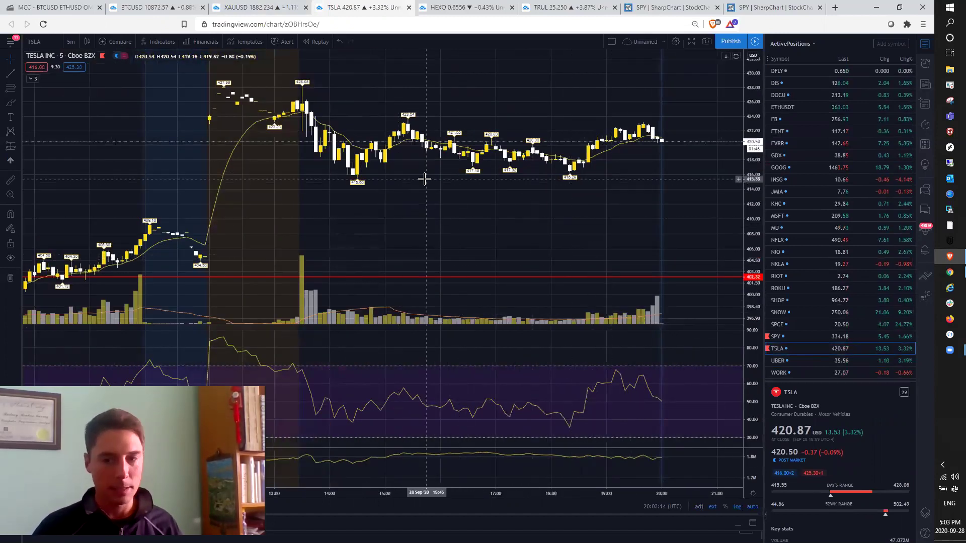
pyautogui.scroll(-3, 373, 141)
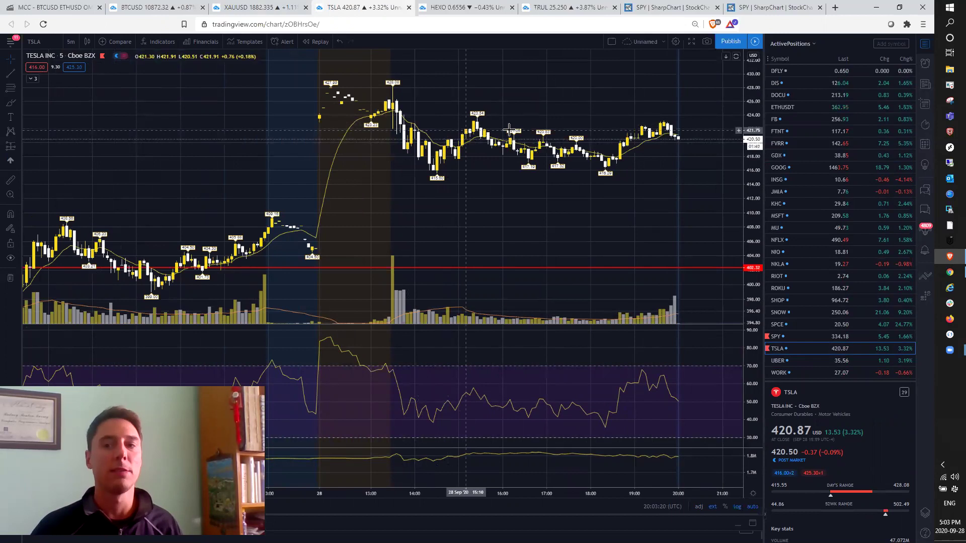
pyautogui.scroll(3, 824, 99)
pyautogui.click(822, 76)
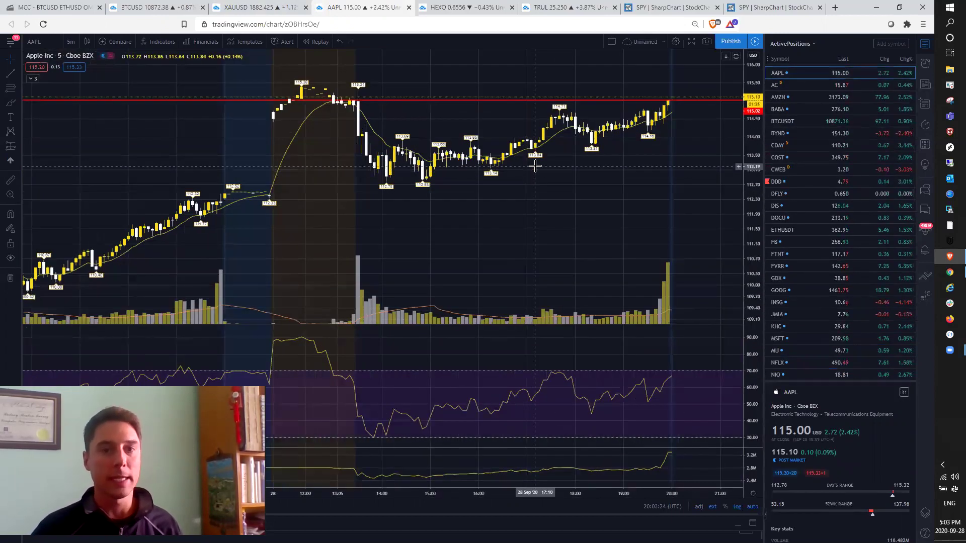
# Step: Change AAPL to 1-day candles, zoom through the daily chart, then load AMZN
pyautogui.scroll(-3, 143, 66)
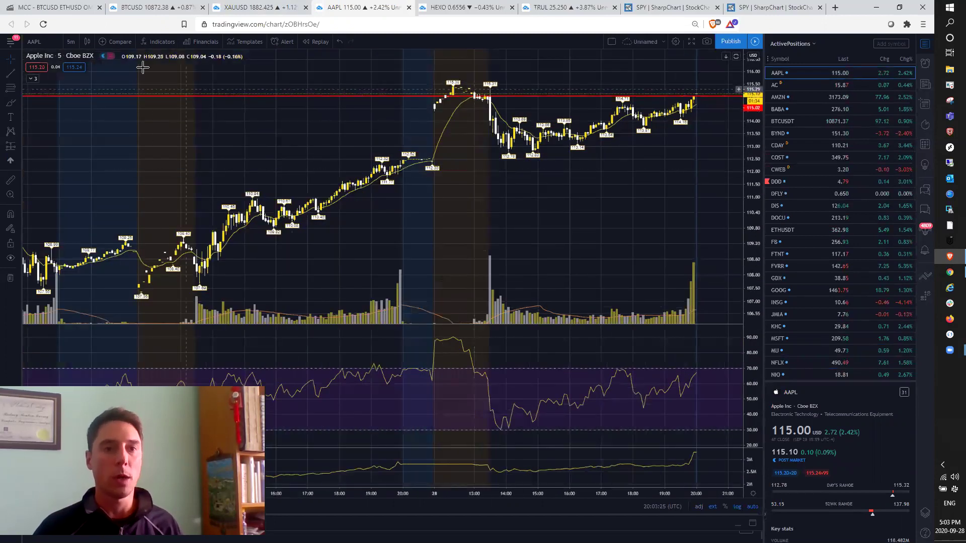
pyautogui.click(74, 44)
pyautogui.click(88, 240)
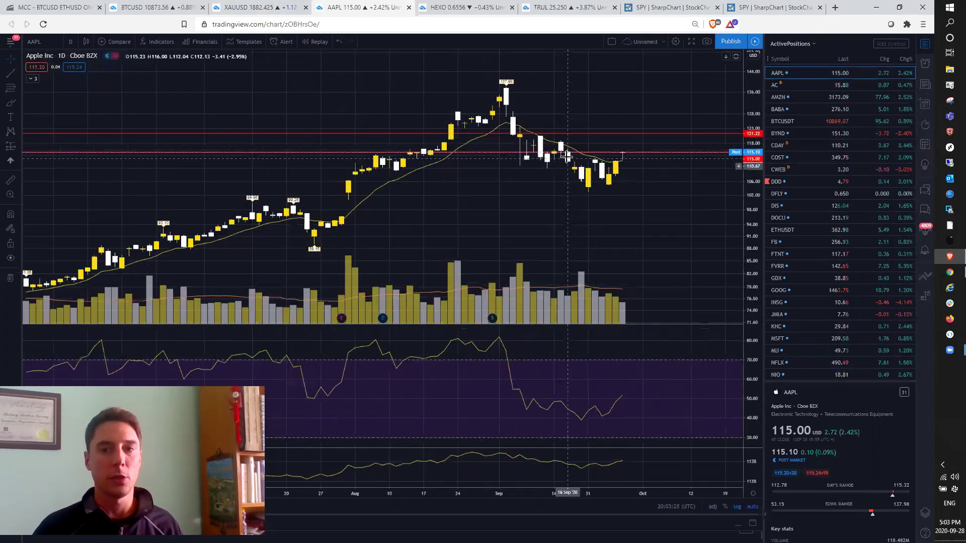
pyautogui.scroll(2, 566, 158)
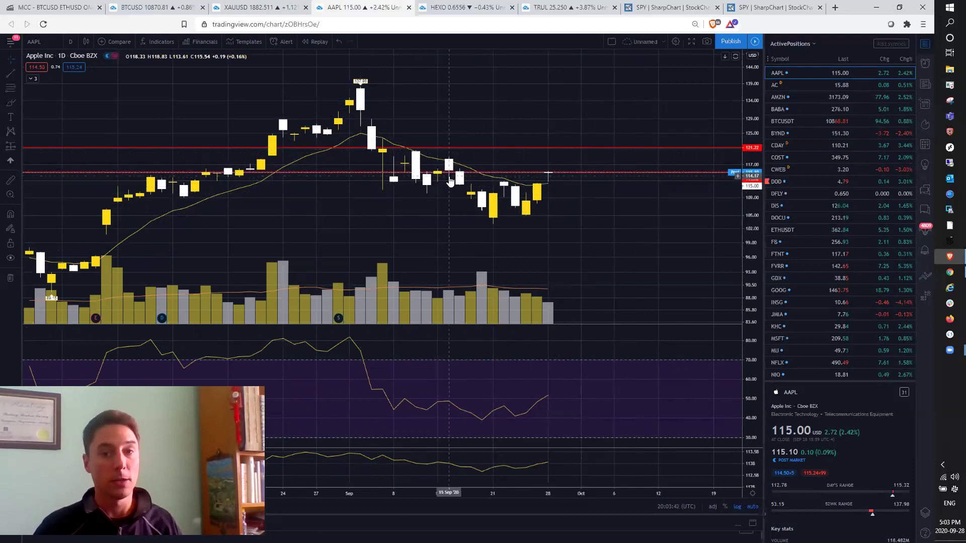
pyautogui.scroll(-2, 483, 206)
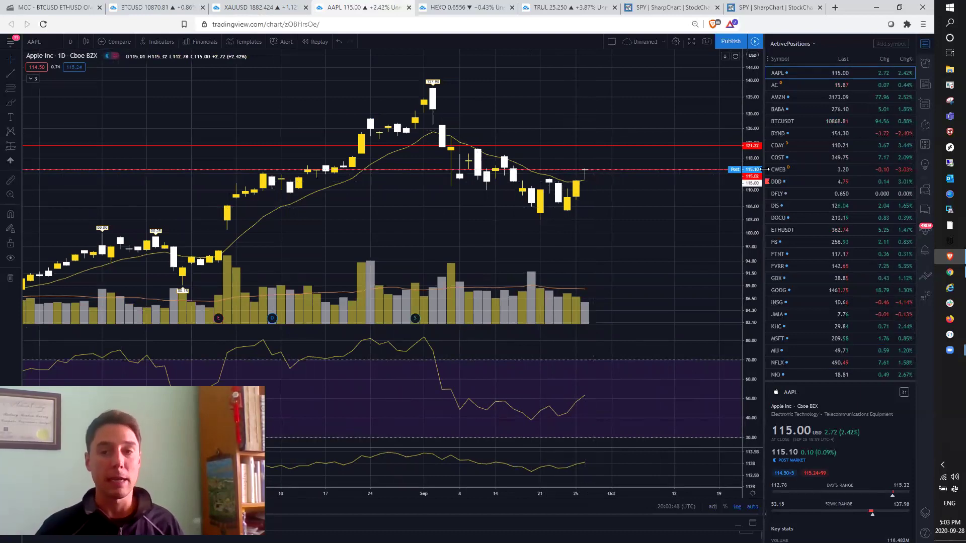
pyautogui.scroll(-1, 573, 161)
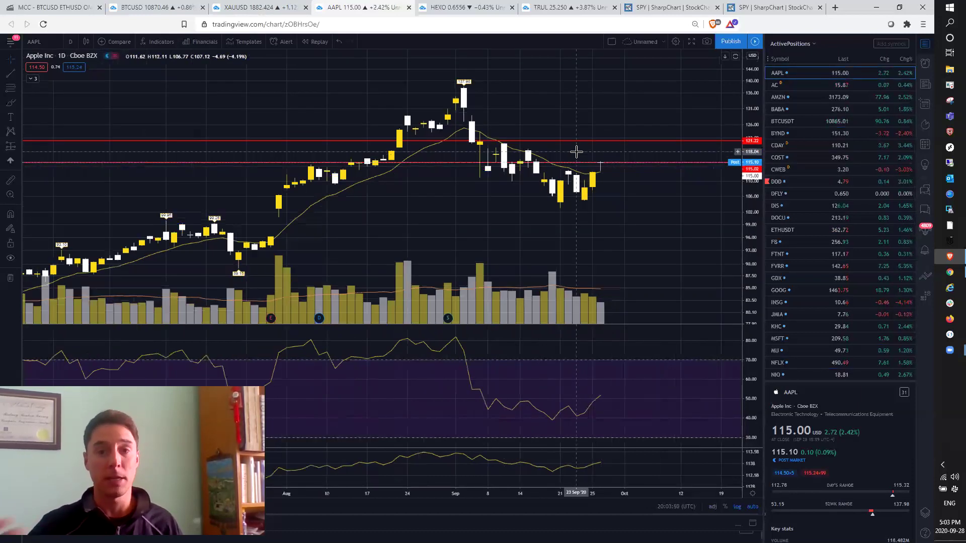
pyautogui.scroll(1, 575, 151)
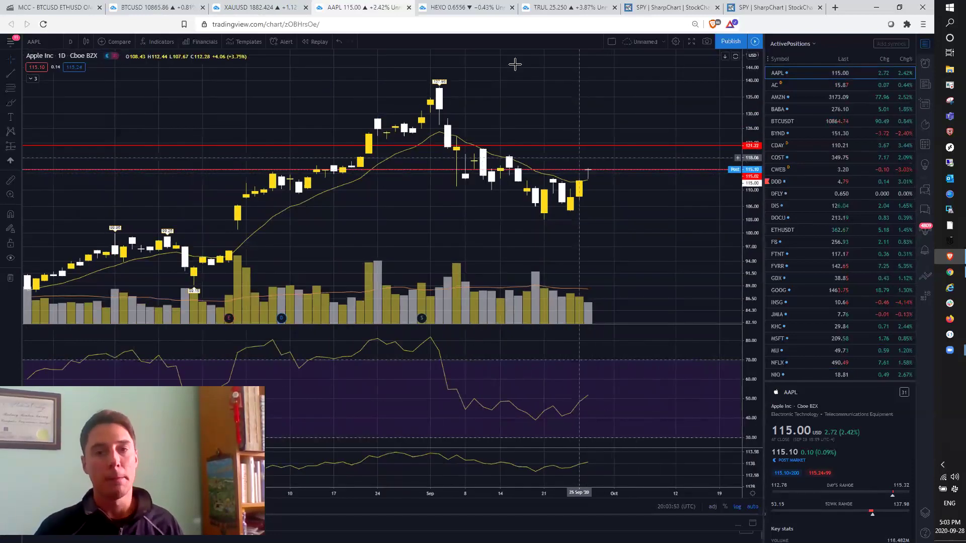
pyautogui.scroll(2, 500, 237)
pyautogui.scroll(-1, 513, 248)
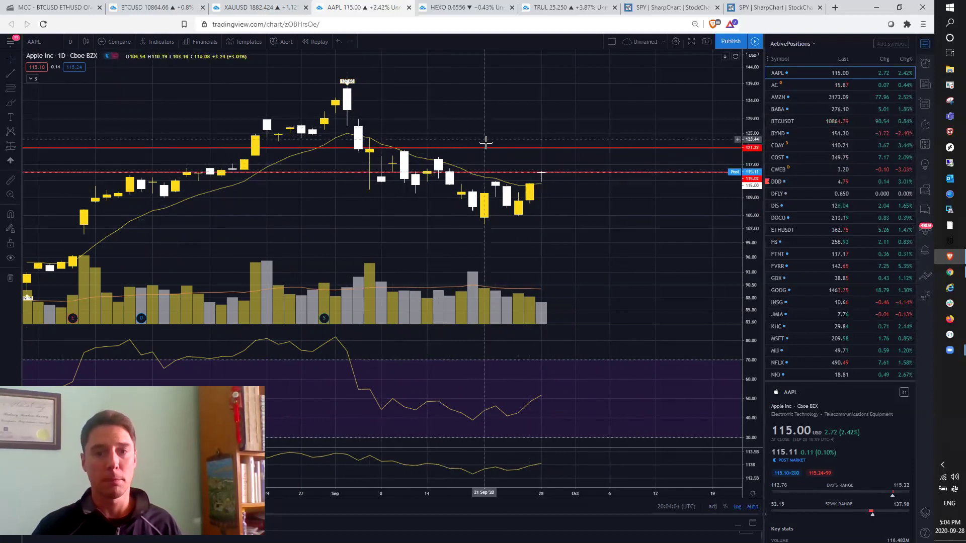
pyautogui.scroll(-2, 542, 175)
pyautogui.scroll(1, 587, 201)
pyautogui.scroll(1, 599, 198)
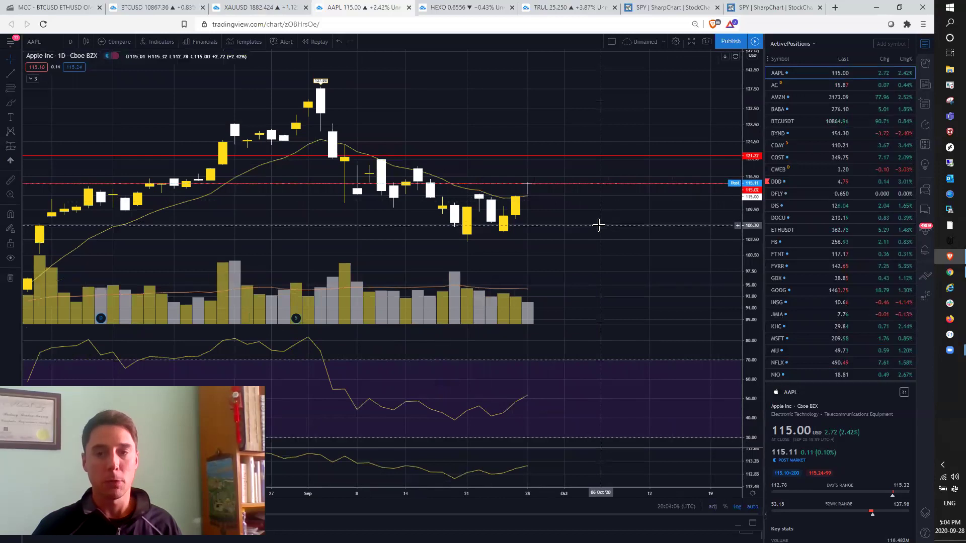
pyautogui.click(833, 97)
# Step: Set AMZN to 1-week candles and zoom across the head-and-shoulders outline
pyautogui.click(71, 41)
pyautogui.click(86, 253)
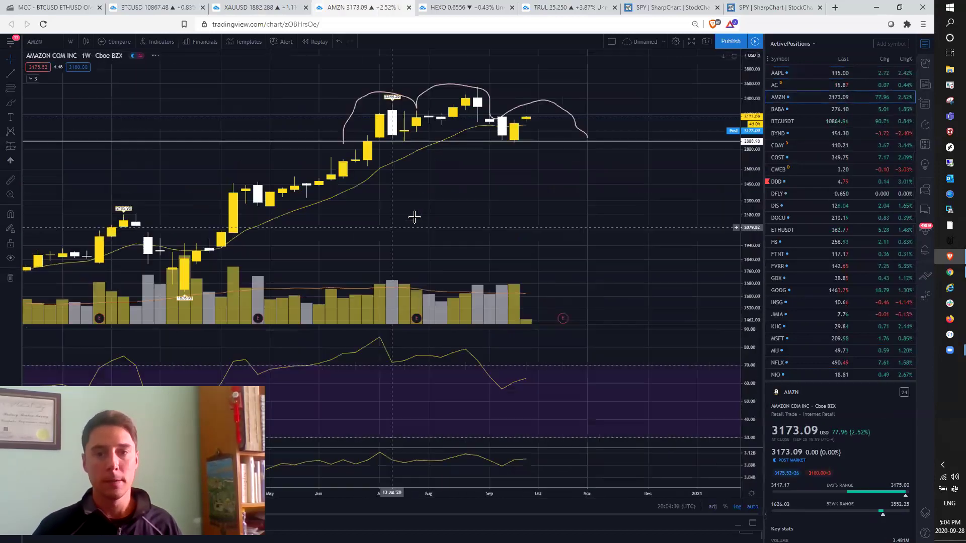
pyautogui.scroll(3, 427, 215)
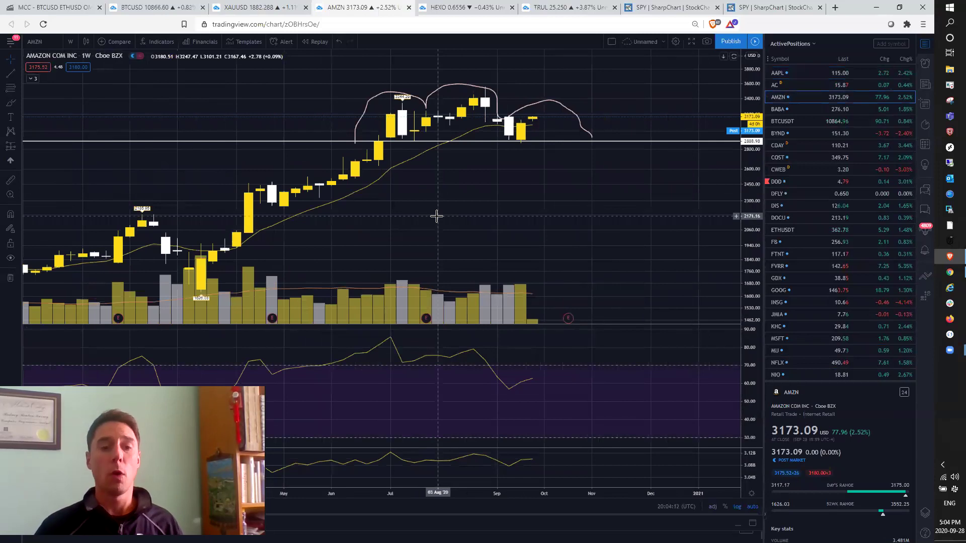
pyautogui.scroll(3, 453, 220)
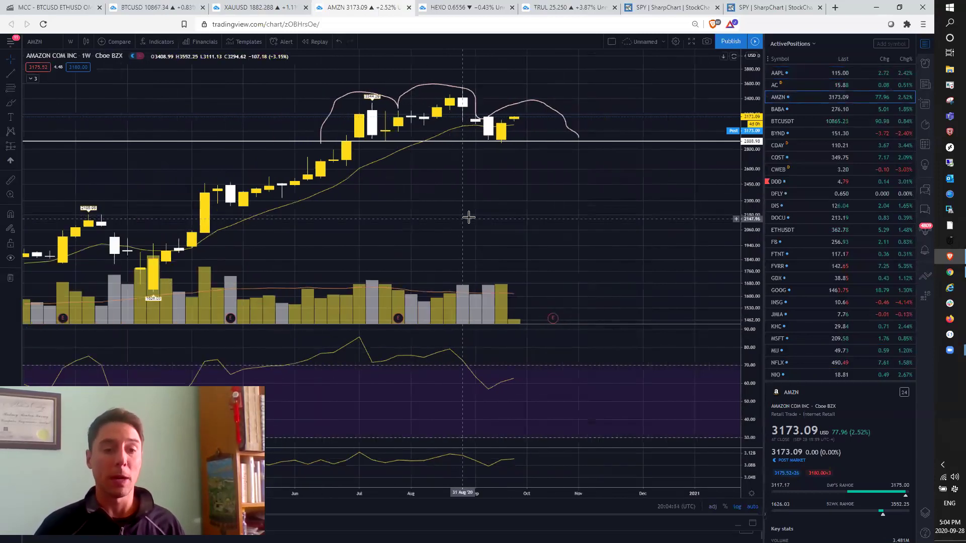
pyautogui.scroll(-1, 481, 221)
pyautogui.scroll(-1, 497, 212)
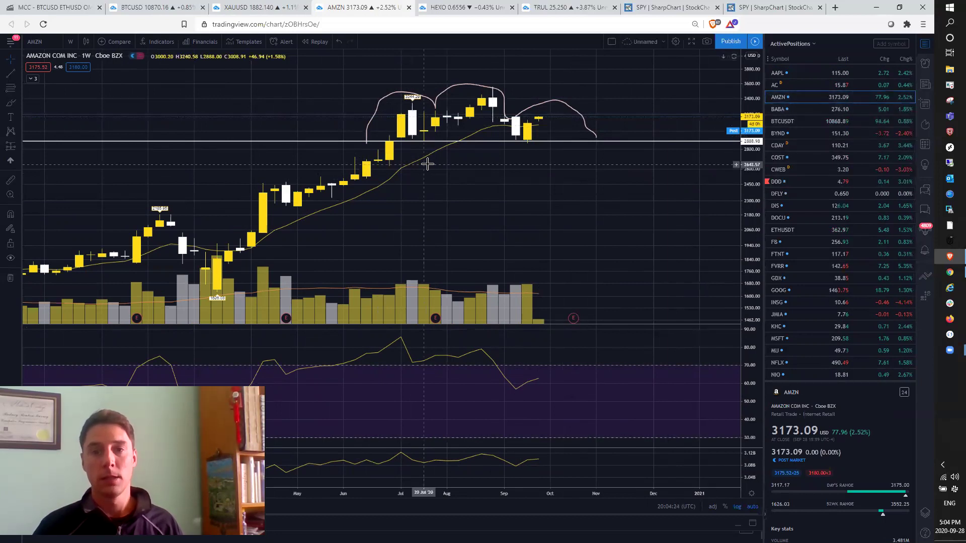
pyautogui.scroll(2, 512, 153)
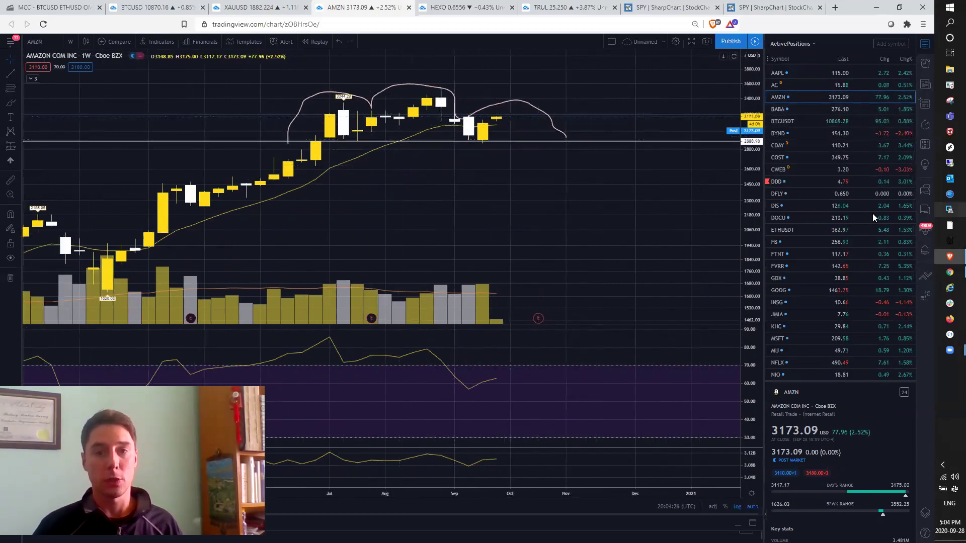
pyautogui.scroll(-1, 829, 215)
pyautogui.scroll(-1, 804, 288)
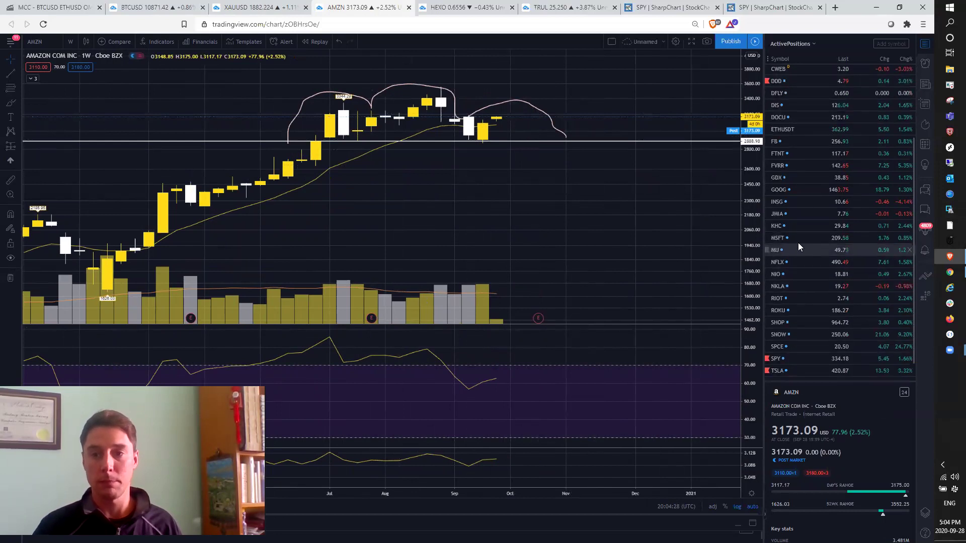
# Step: Load the MSFT weekly chart and zoom in and out briefly
pyautogui.click(801, 239)
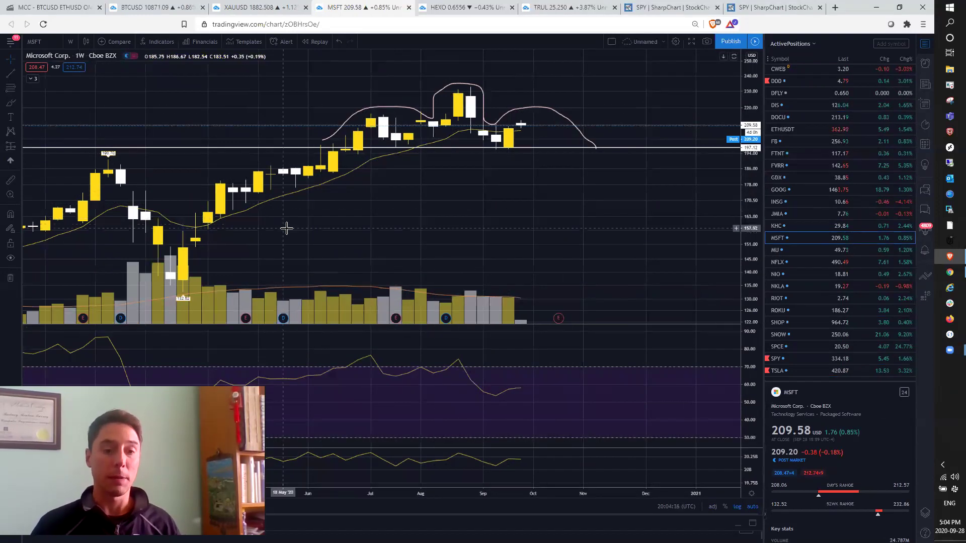
pyautogui.scroll(2, 248, 211)
pyautogui.scroll(-3, 272, 219)
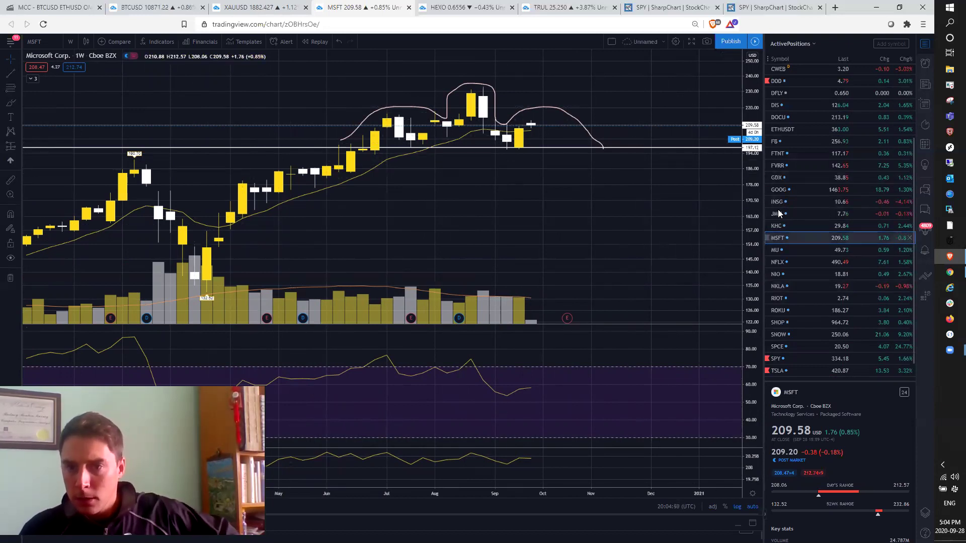
# Step: Go to the gold chart tab, then load the DXY dollar index
pyautogui.click(264, 11)
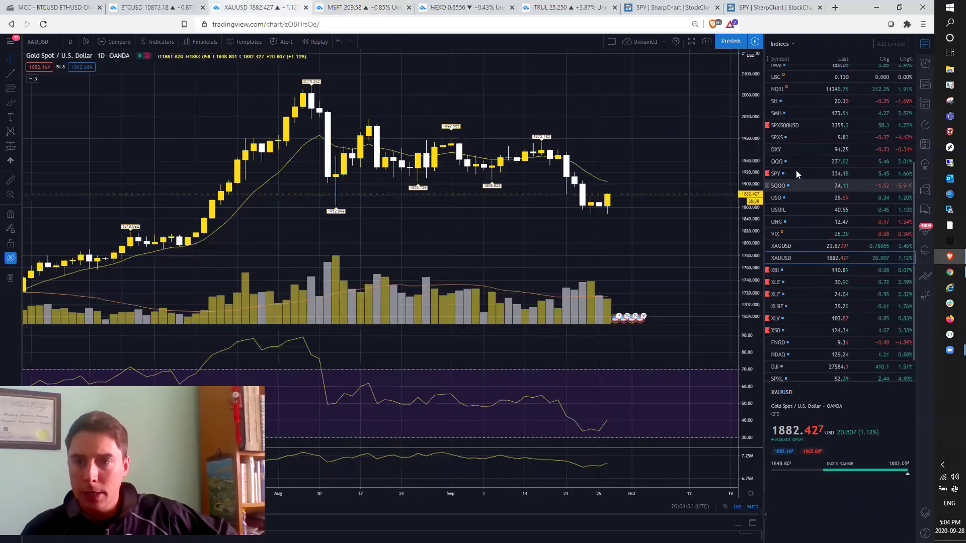
pyautogui.click(777, 149)
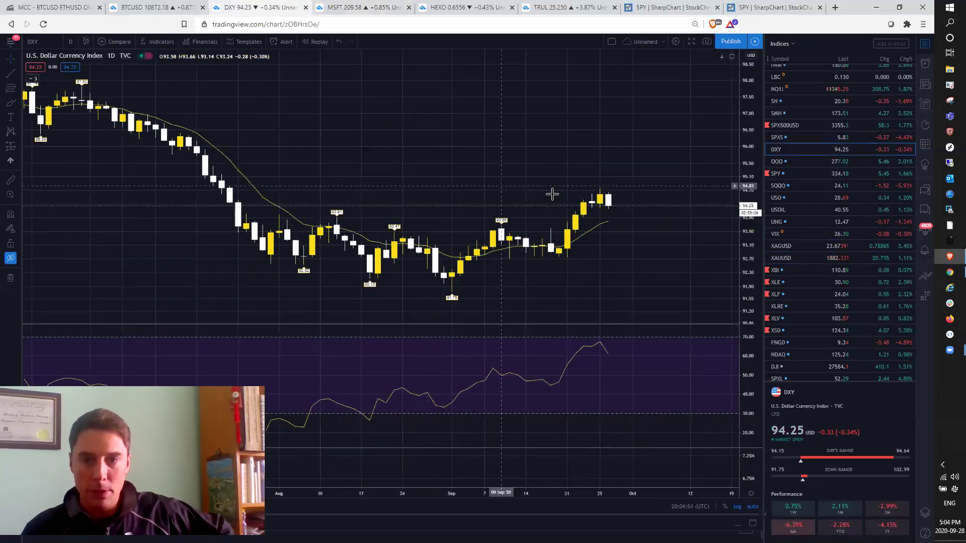
pyautogui.scroll(2, 631, 208)
pyautogui.scroll(-2, 631, 208)
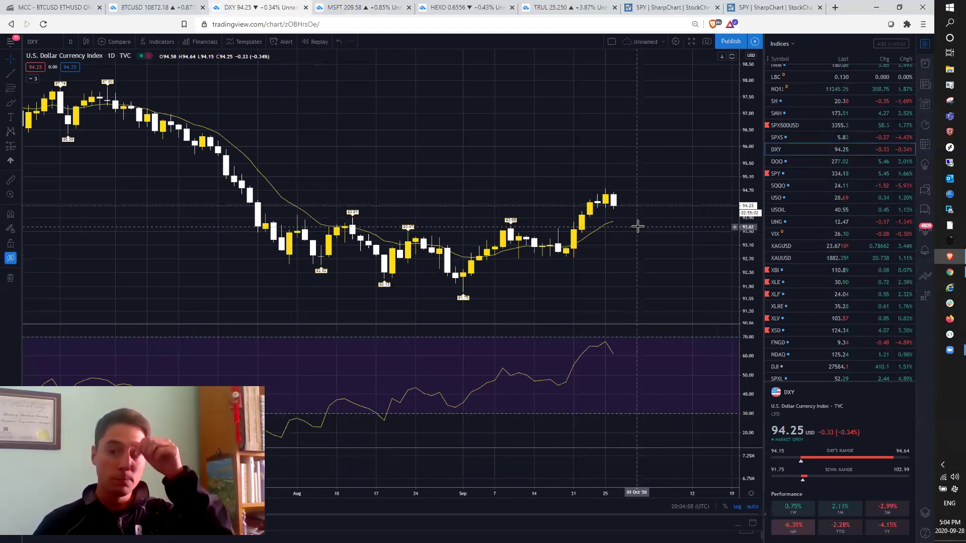
# Step: Reveal the drawings, delete the Fibonacci retracement, and hide the drawings again
pyautogui.click(10, 91)
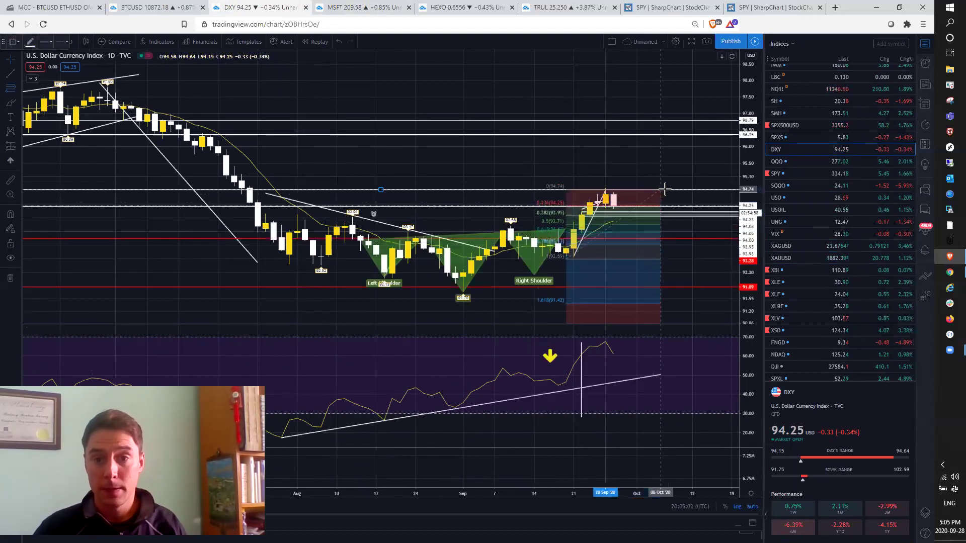
pyautogui.click(662, 190)
pyautogui.scroll(2, 679, 259)
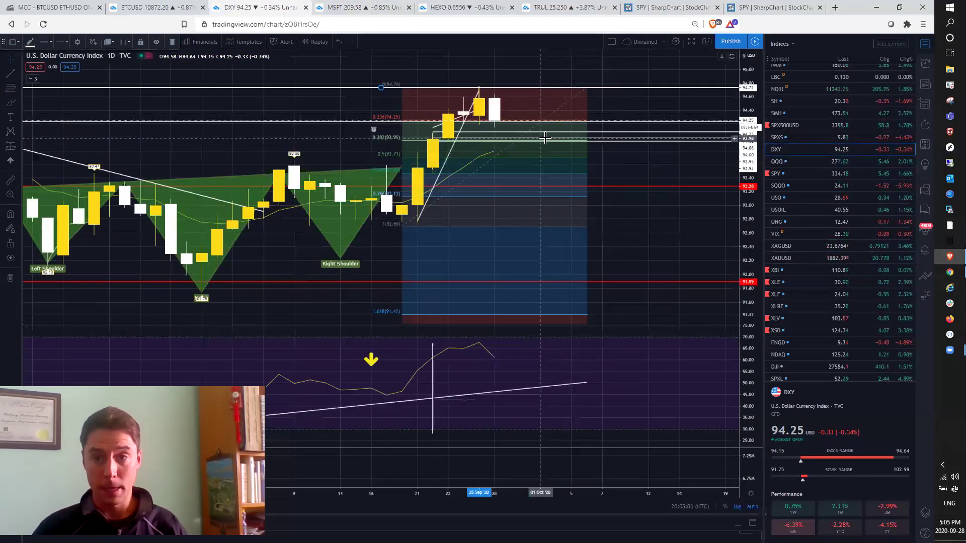
pyautogui.click(549, 162)
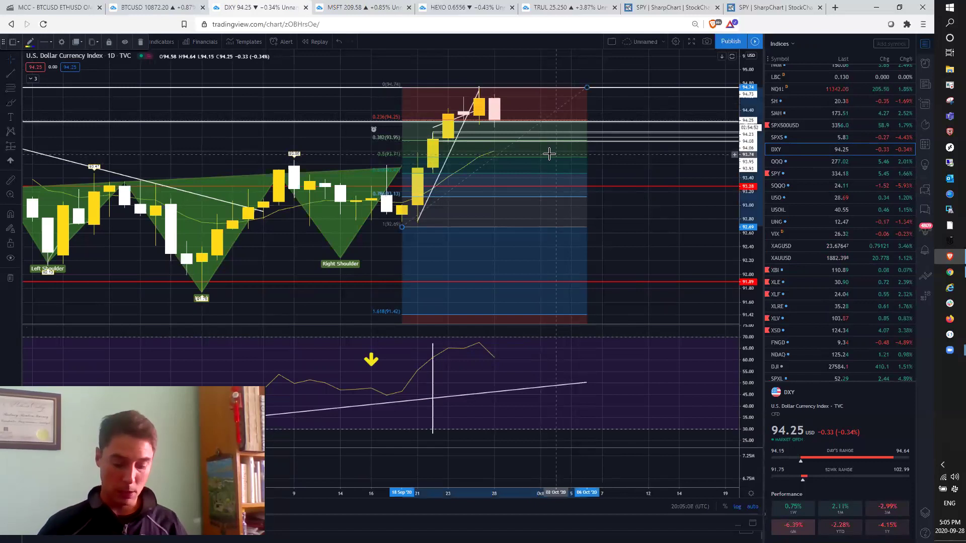
pyautogui.press('Delete')
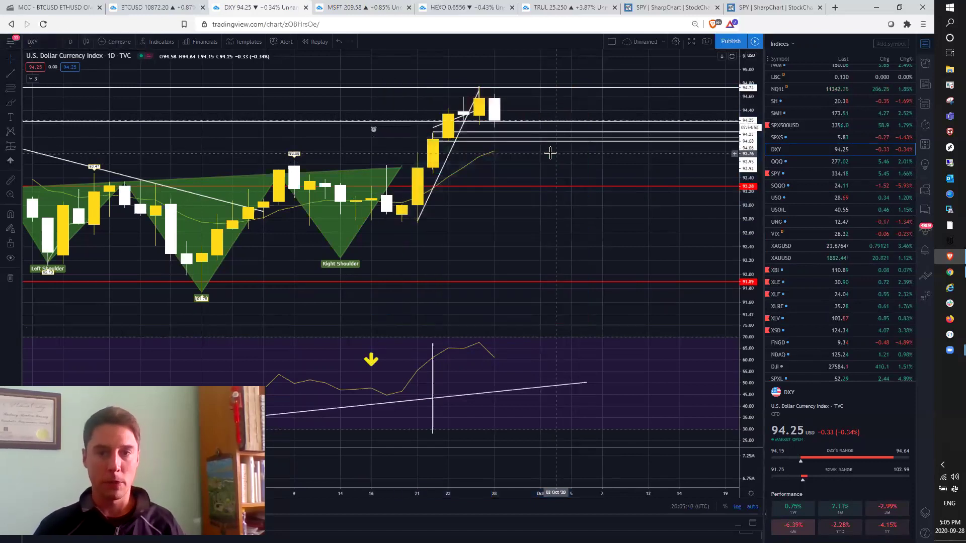
pyautogui.scroll(-2, 488, 155)
pyautogui.click(10, 258)
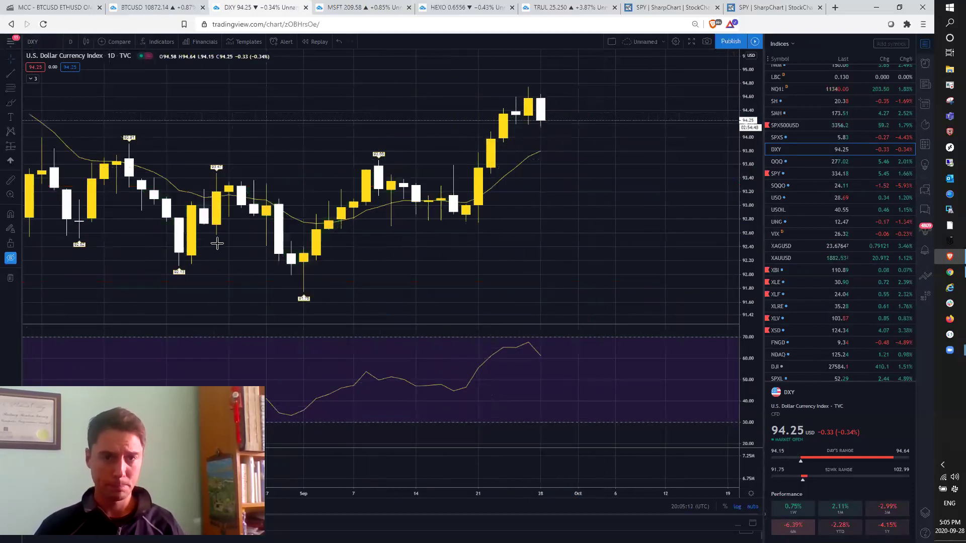
# Step: Zoom around the DXY chart and switch it to 1-week candles
pyautogui.scroll(3, 360, 242)
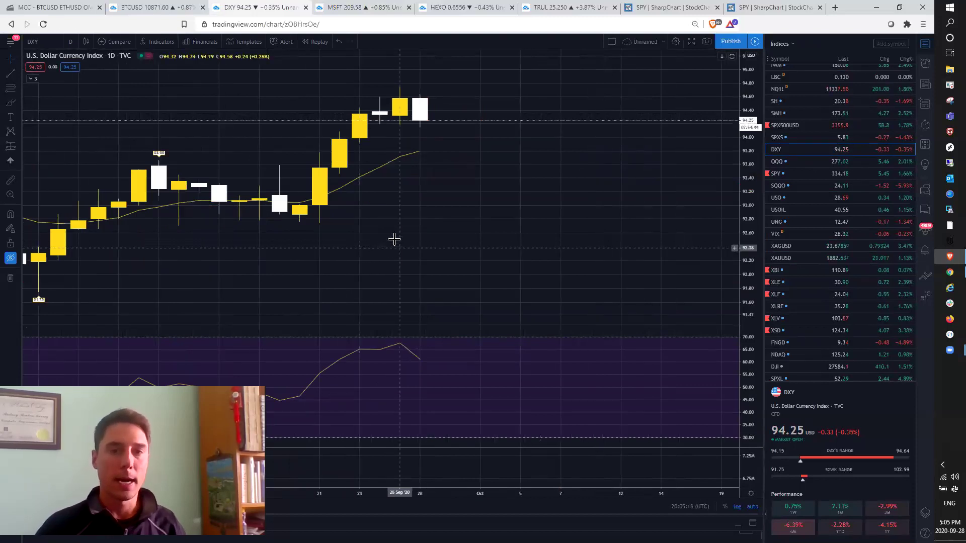
pyautogui.scroll(-4, 395, 240)
pyautogui.scroll(-2, 556, 226)
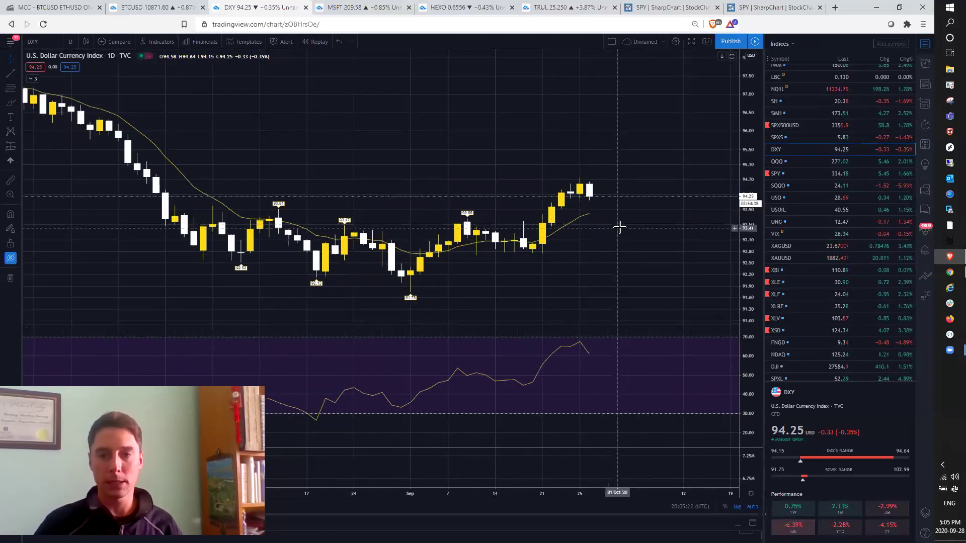
pyautogui.scroll(2, 619, 227)
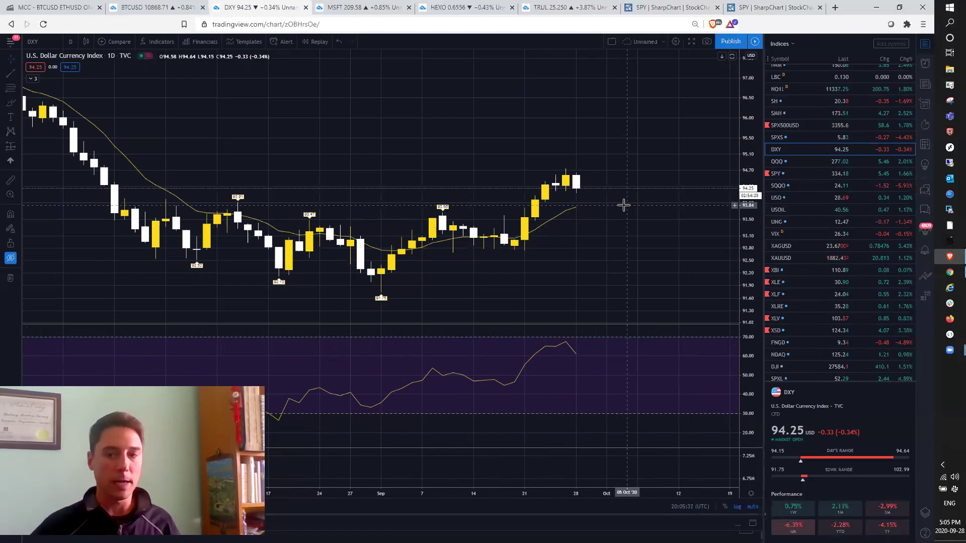
pyautogui.scroll(3, 622, 204)
pyautogui.scroll(-2, 607, 196)
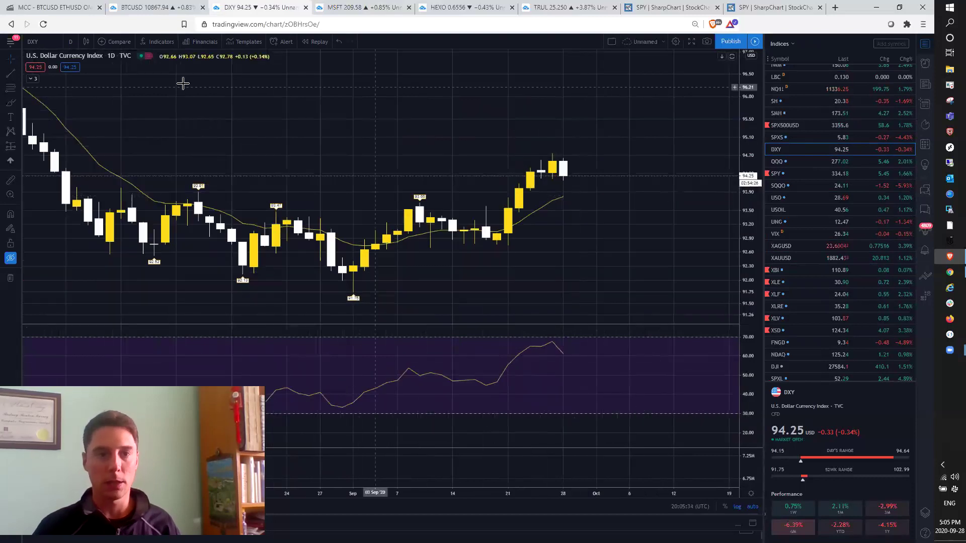
pyautogui.click(70, 42)
pyautogui.click(69, 267)
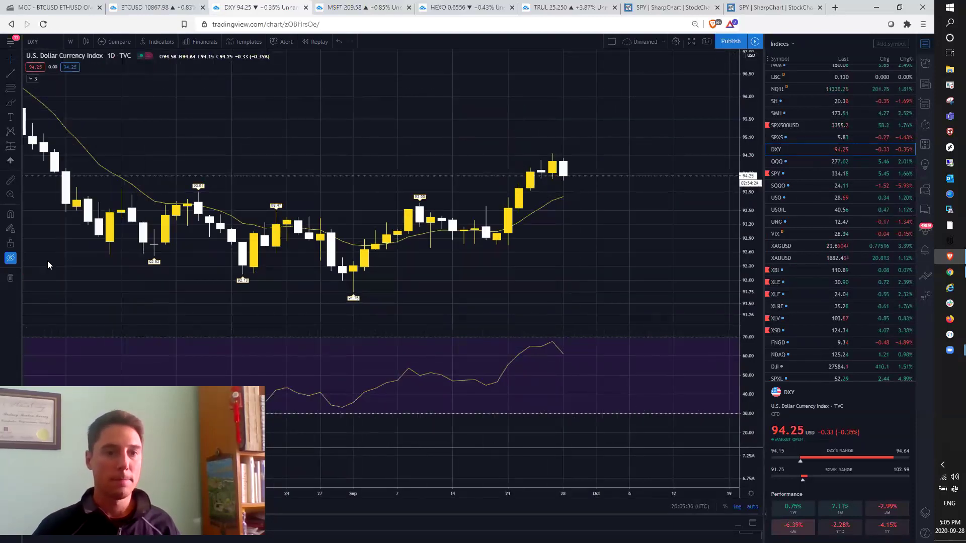
# Step: Make the DXY drawings visible again and expand the chart's indicator list
pyautogui.click(10, 258)
pyautogui.scroll(2, 438, 240)
pyautogui.scroll(2, 437, 251)
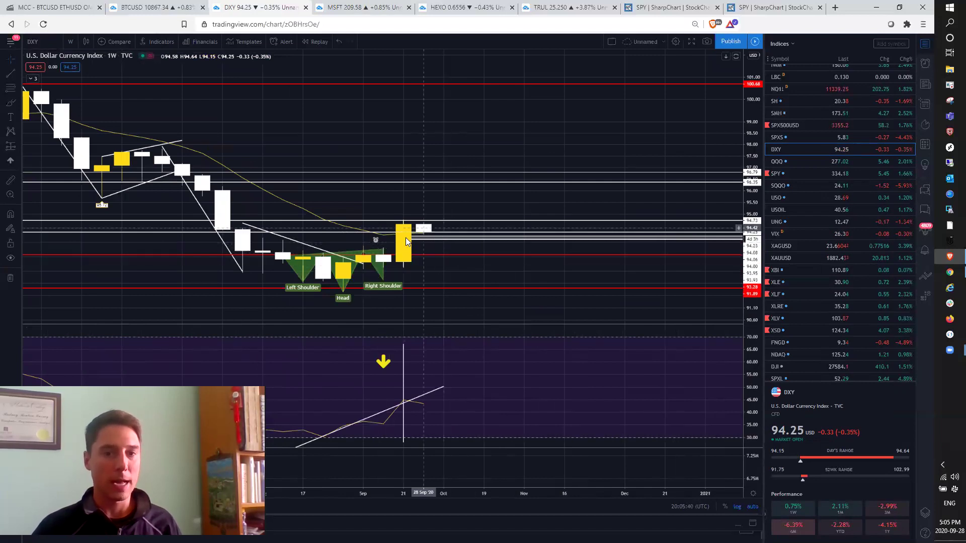
pyautogui.click(11, 260)
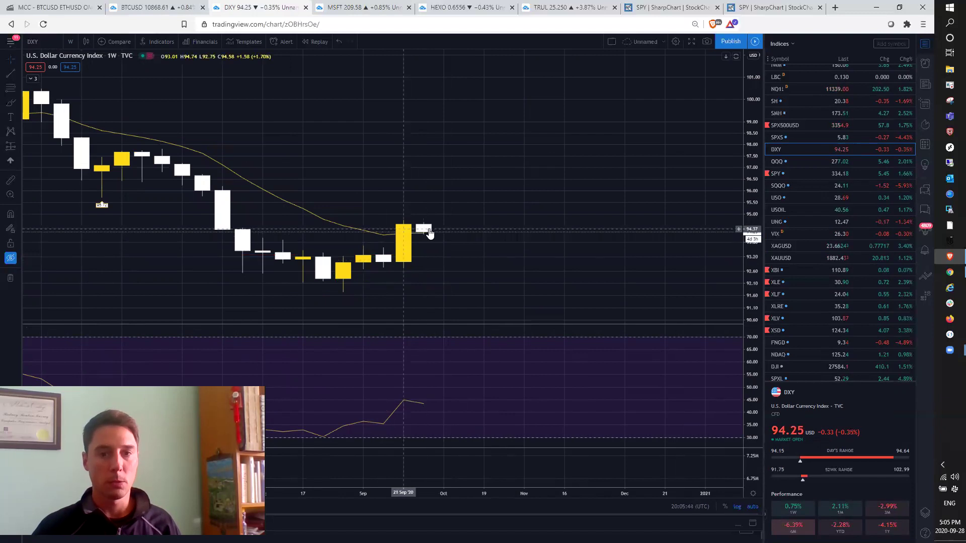
pyautogui.click(31, 79)
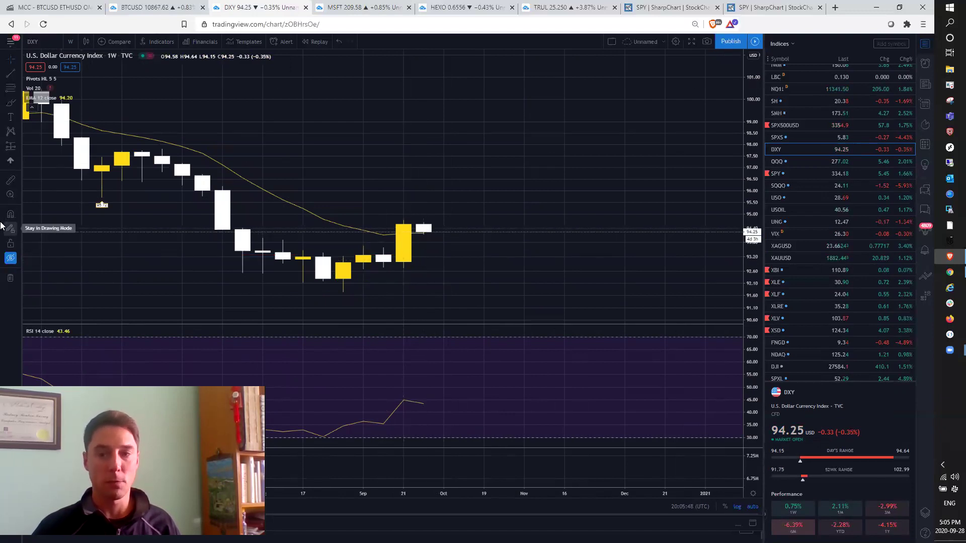
pyautogui.click(10, 258)
pyautogui.click(70, 42)
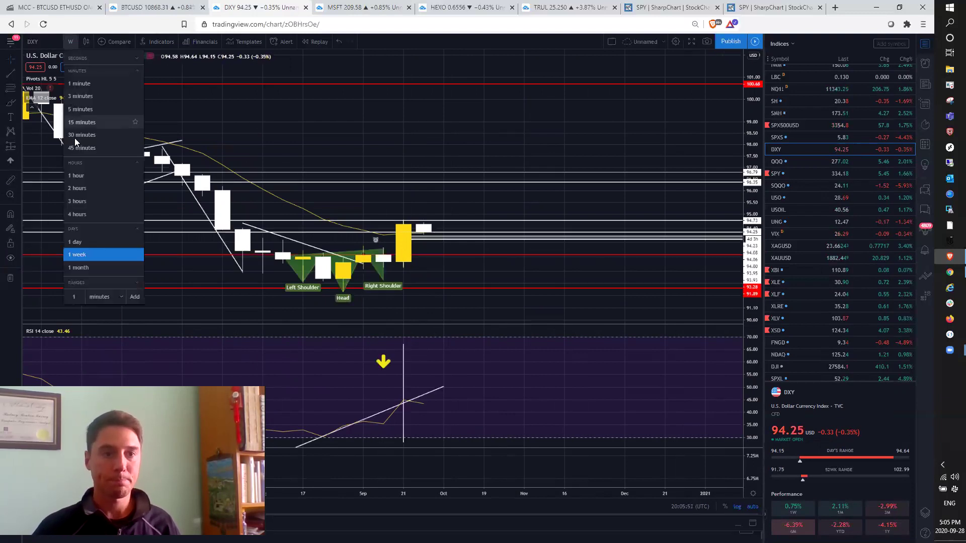
# Step: Move DXY from weekly through 1-hour to 5-minute candles and zoom the intraday chart
pyautogui.click(78, 175)
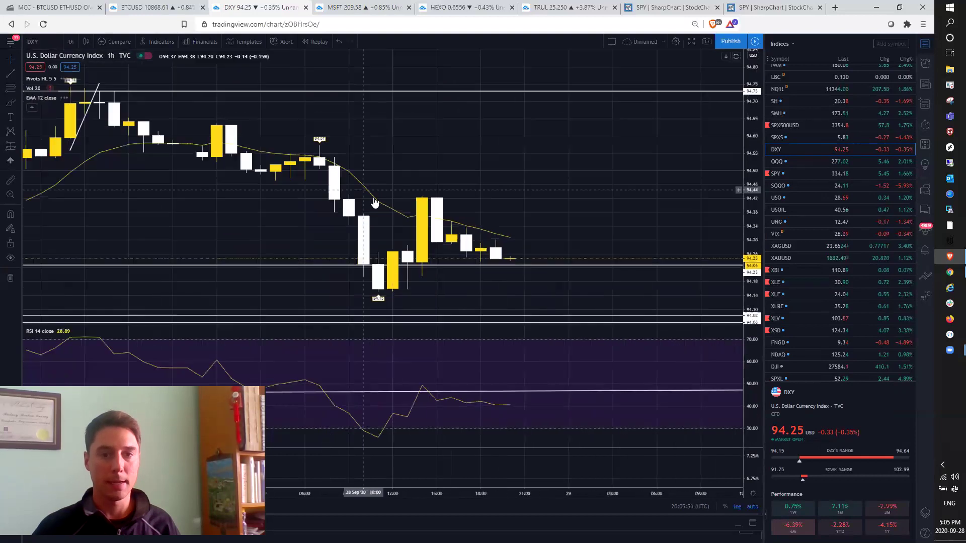
pyautogui.click(70, 42)
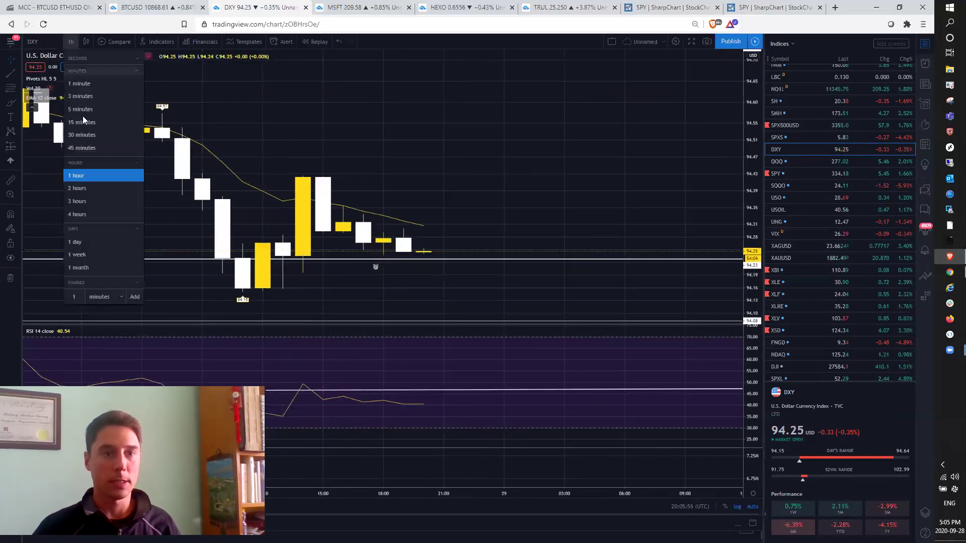
pyautogui.click(80, 109)
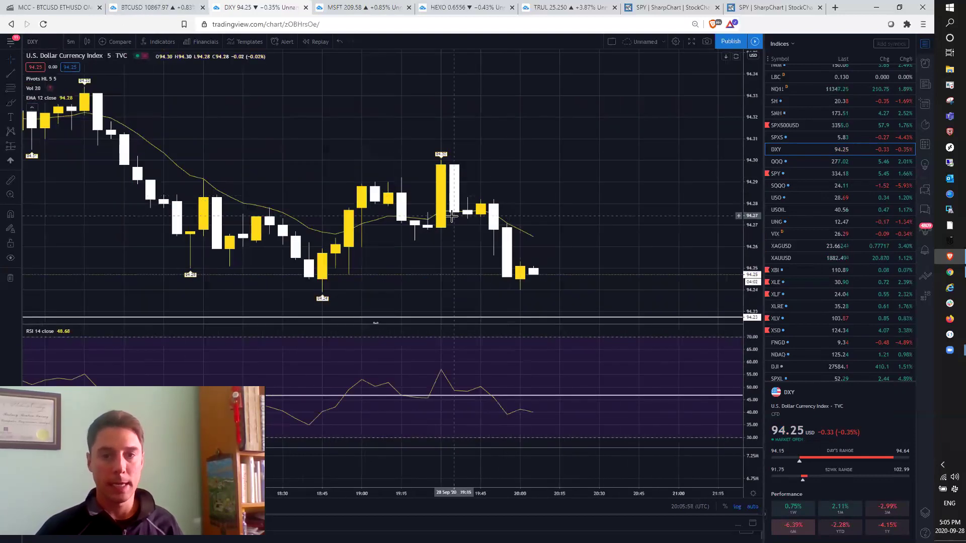
pyautogui.scroll(3, 419, 243)
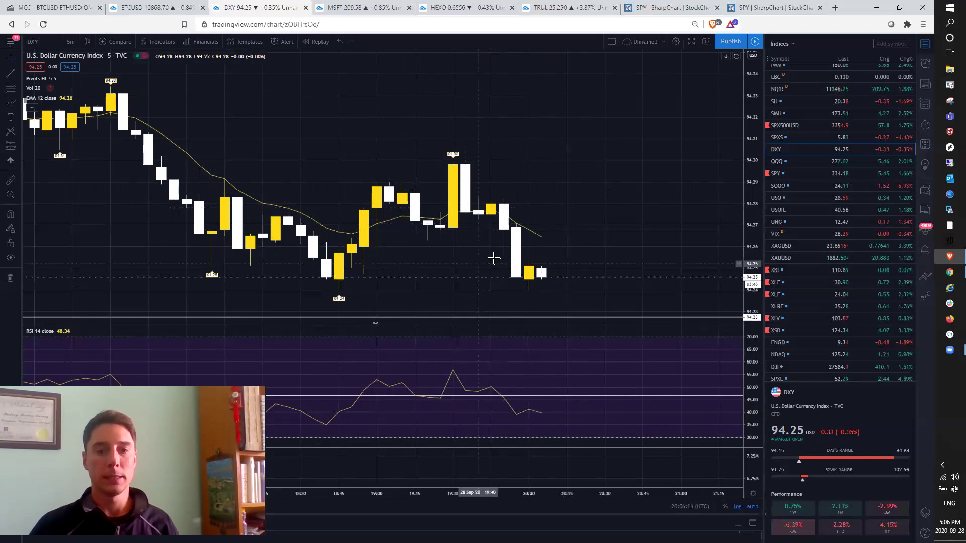
pyautogui.scroll(-2, 474, 273)
pyautogui.scroll(2, 478, 282)
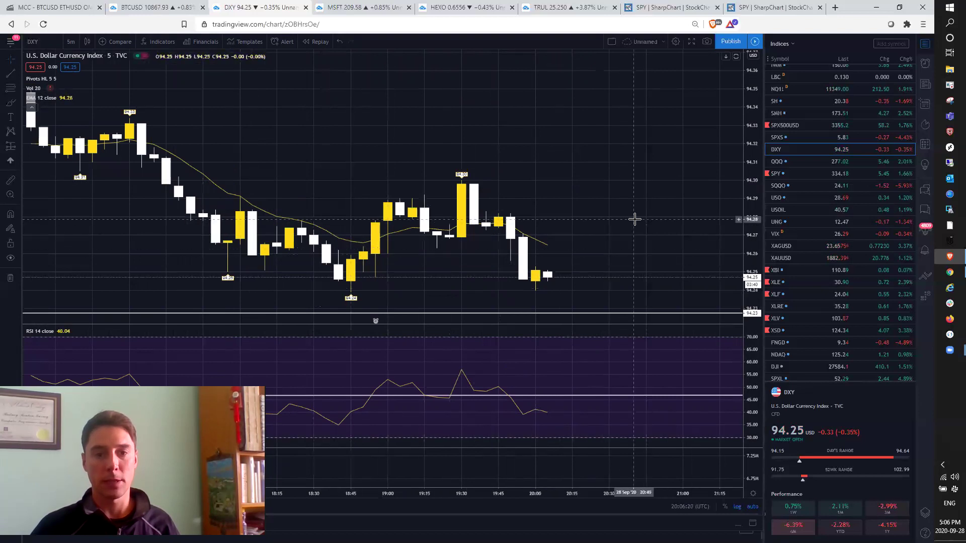
pyautogui.scroll(-1, 605, 214)
pyautogui.scroll(-1, 605, 214)
pyautogui.scroll(-1, 606, 213)
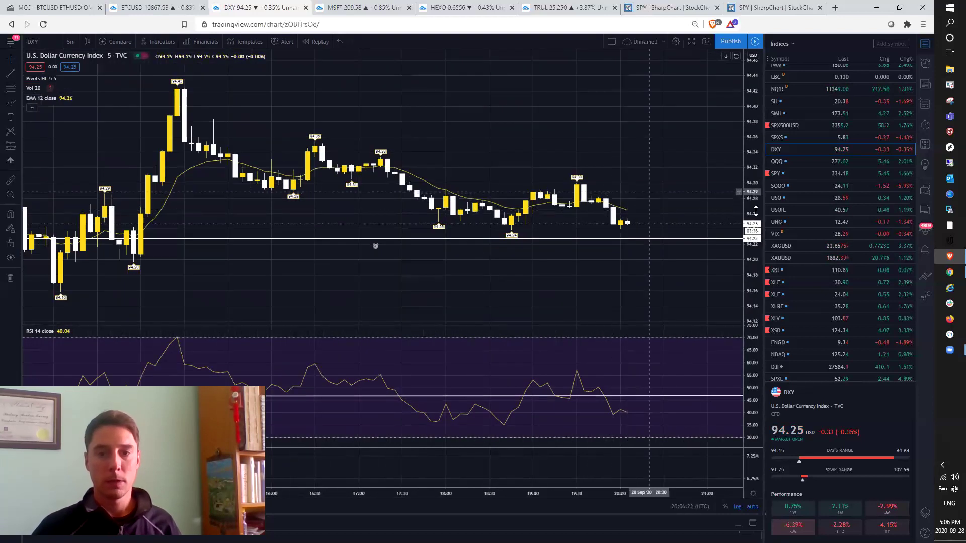
pyautogui.scroll(2, 660, 194)
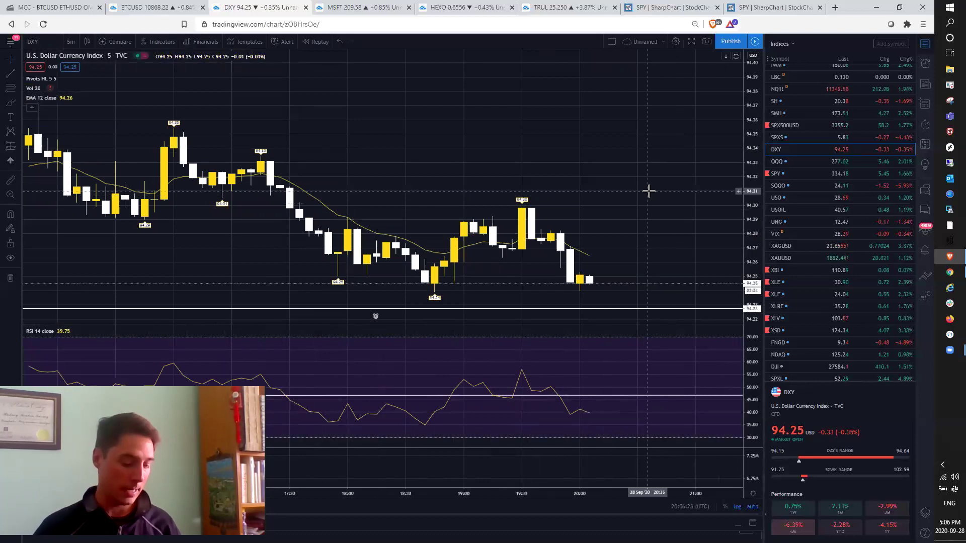
pyautogui.scroll(-1, 648, 193)
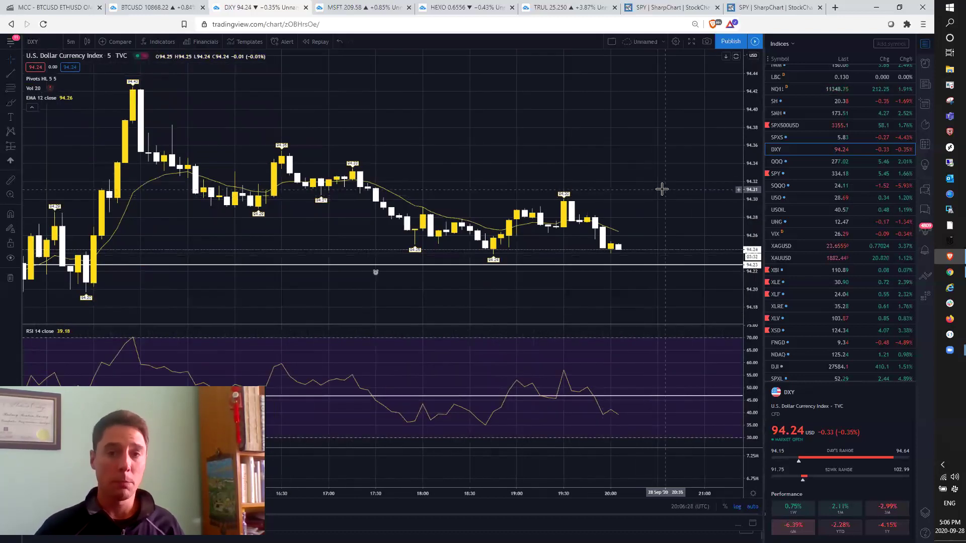
pyautogui.scroll(1, 641, 219)
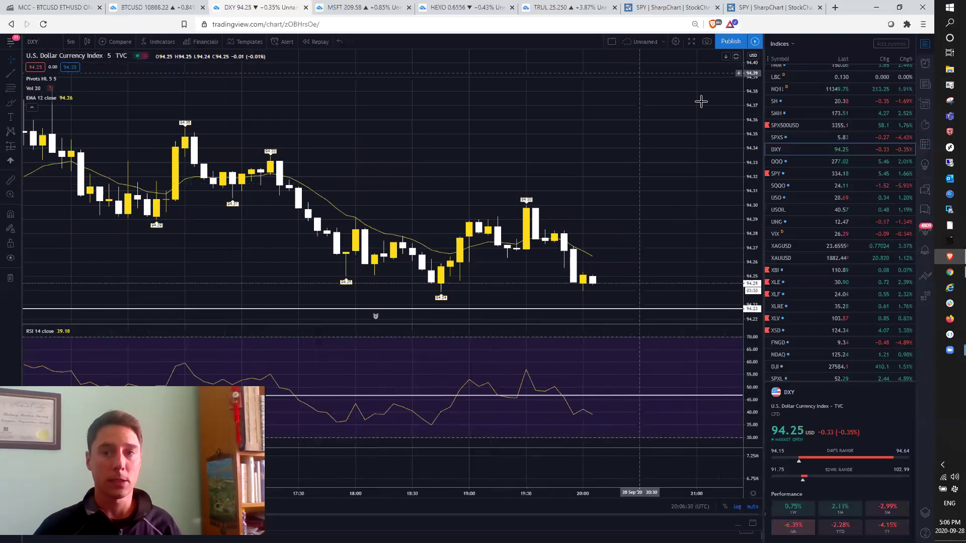
# Step: Return to the POW Group YouTube Schedule page and tick the Individual Stock Analysis item
pyautogui.click(949, 272)
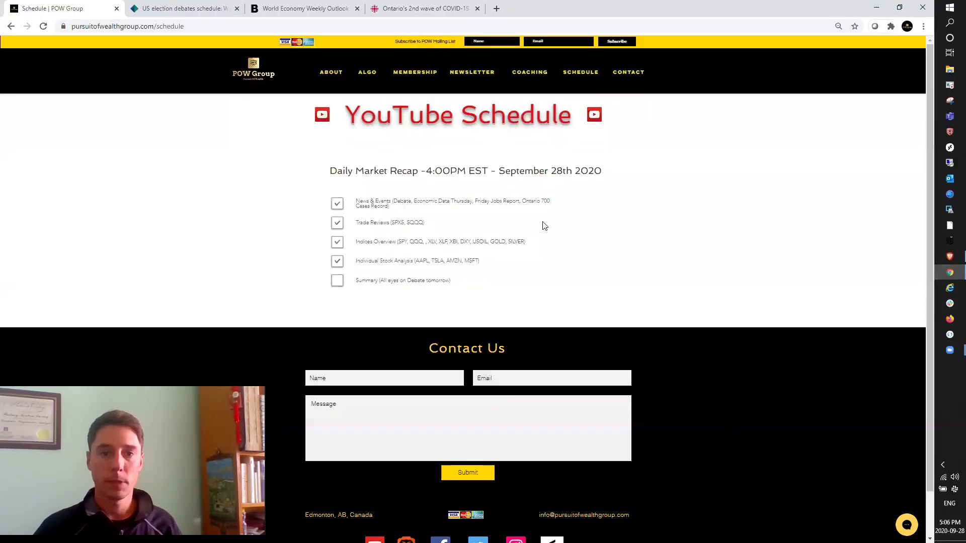
pyautogui.click(336, 261)
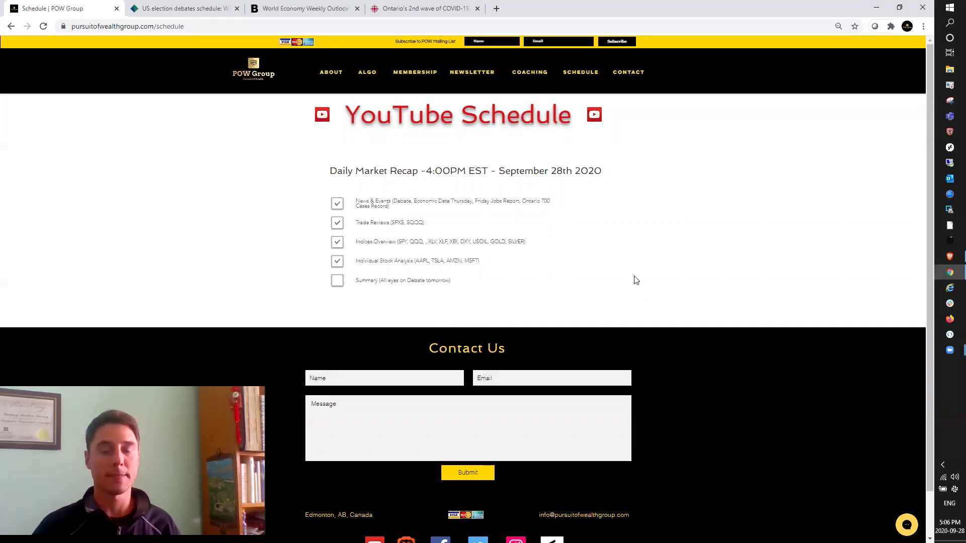